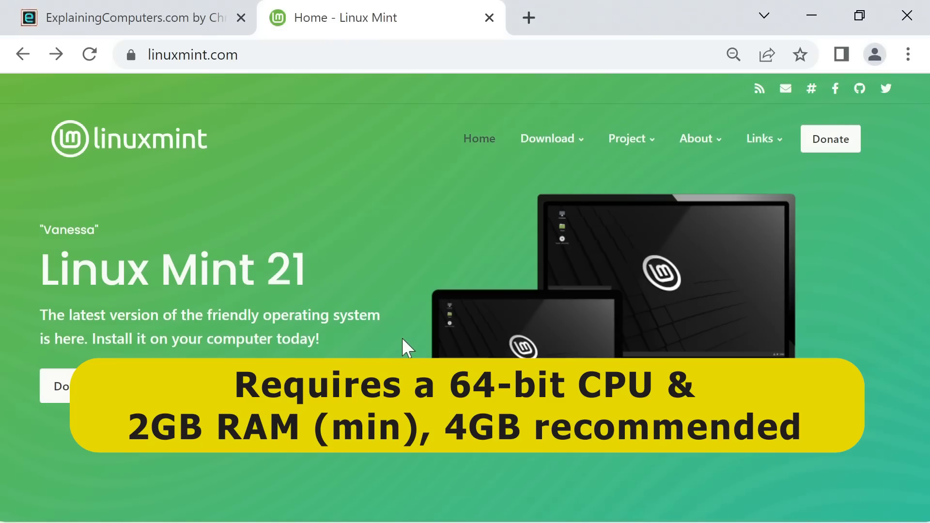
Go to the Linux Mint 21 download page and scroll to the Cinnamon Edition
{"action": "left_click", "coordinate": [92, 383]}
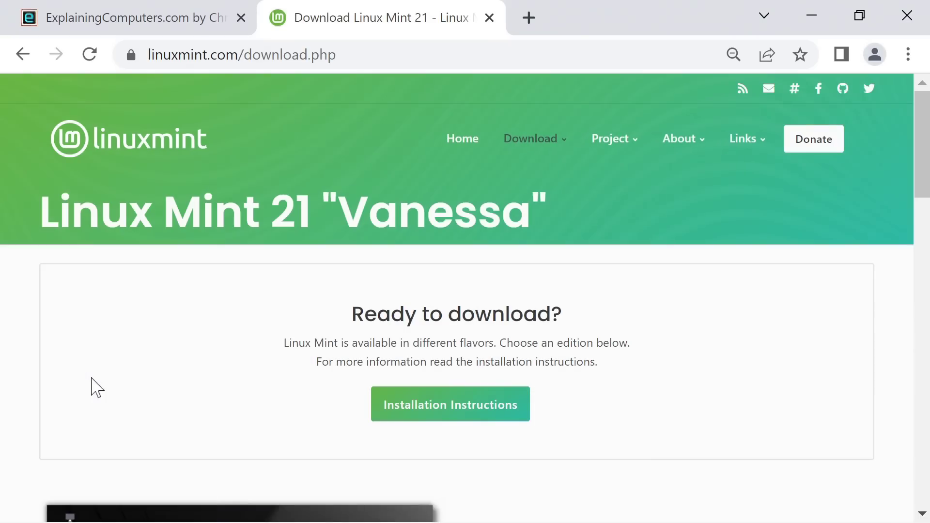
{"action": "left_click_drag", "start_coordinate": [925, 151], "coordinate": [926, 235]}
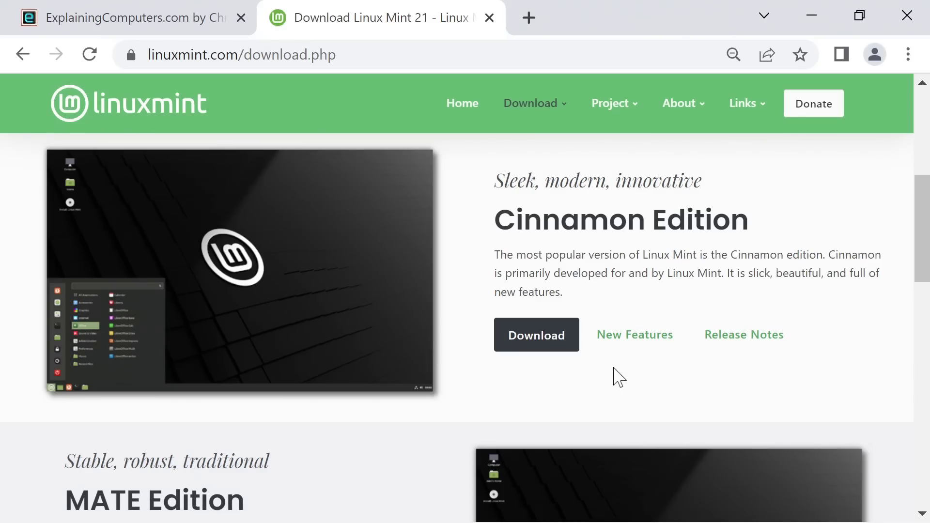
{"action": "left_click_drag", "start_coordinate": [924, 251], "coordinate": [843, 229]}
Open the Cinnamon Edition page and scroll down to its mirror list by country
{"action": "left_click", "coordinate": [525, 378]}
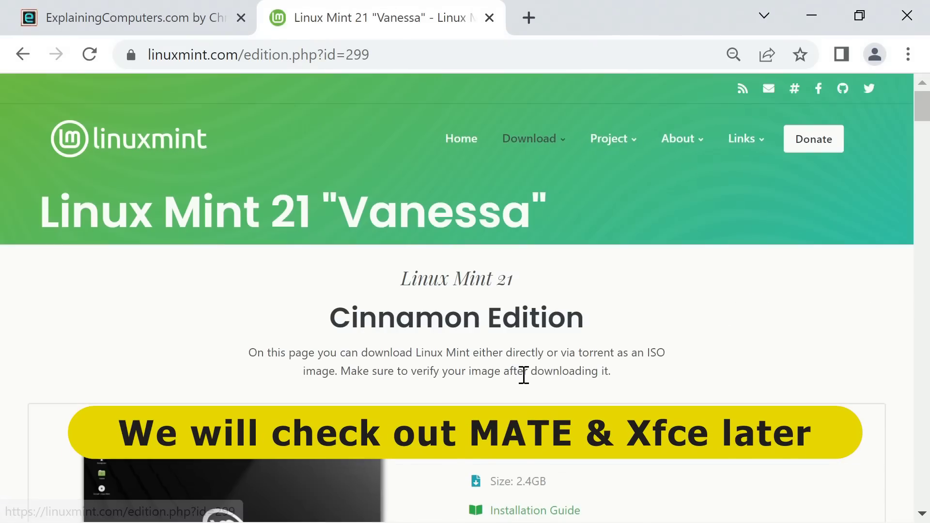
{"action": "left_click_drag", "start_coordinate": [920, 119], "coordinate": [924, 135]}
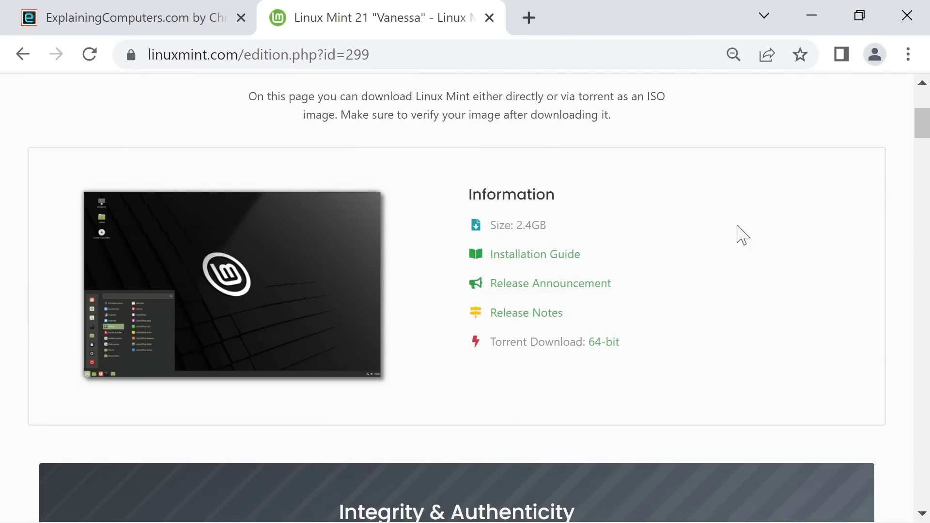
{"action": "left_click_drag", "start_coordinate": [925, 134], "coordinate": [922, 388]}
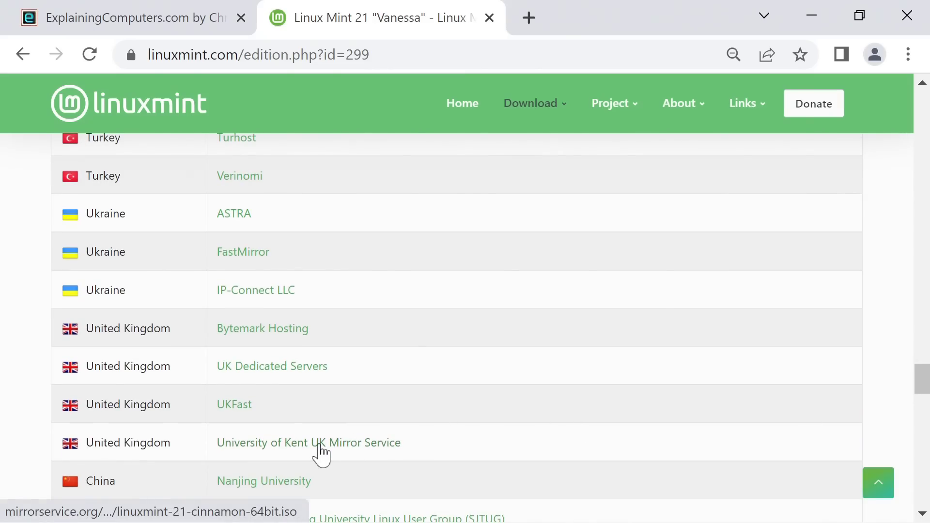
Download linuxmint-21-cinnamon-64bit.iso from the University of Kent UK mirror, saving it to Linux_Mint
{"action": "left_click", "coordinate": [321, 452]}
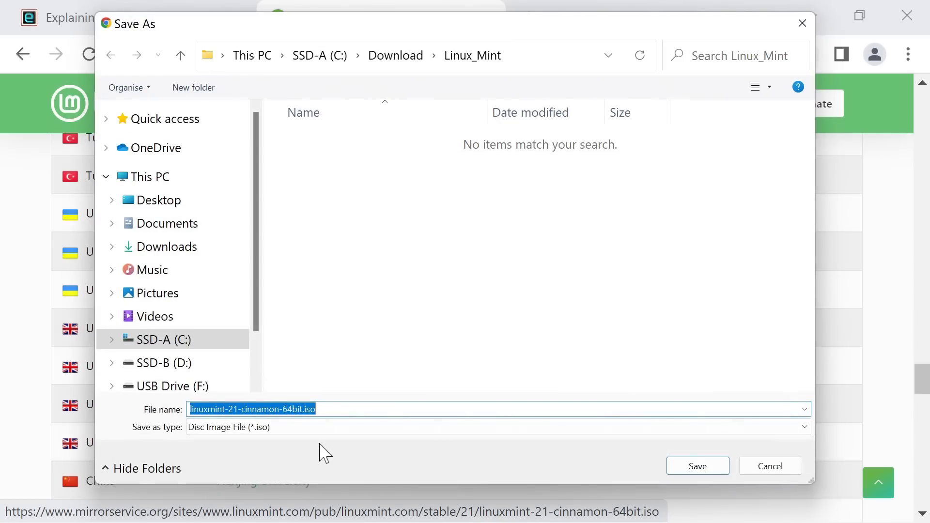
{"action": "left_click", "coordinate": [678, 467]}
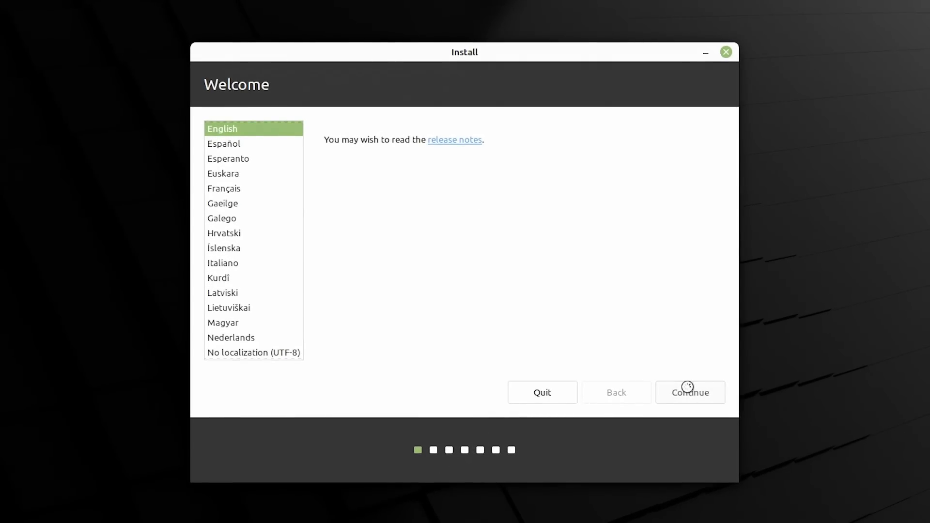
Install Linux Mint in English with the English (UK) keyboard and multimedia codecs, erasing the disk
{"action": "left_click", "coordinate": [688, 390]}
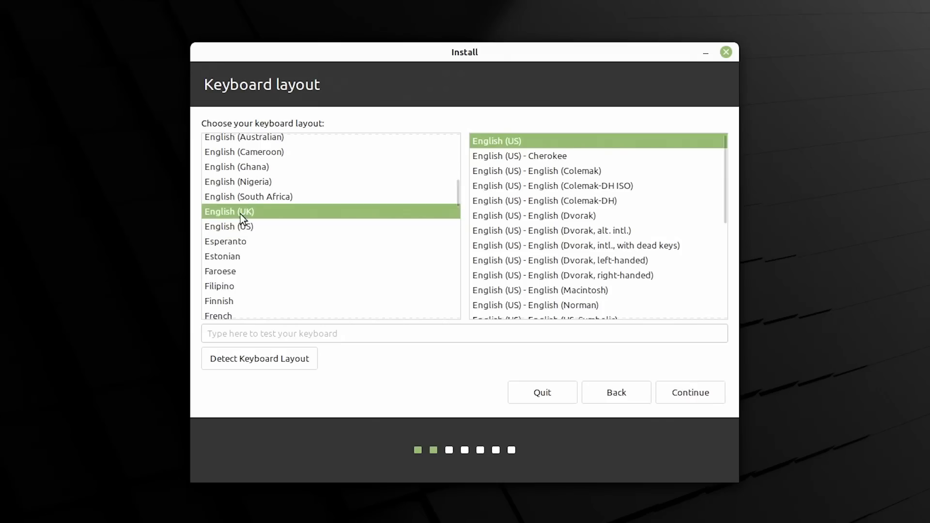
{"action": "left_click", "coordinate": [209, 127]}
{"action": "left_click", "coordinate": [689, 397]}
{"action": "left_click", "coordinate": [144, 178]}
{"action": "left_click", "coordinate": [773, 396]}
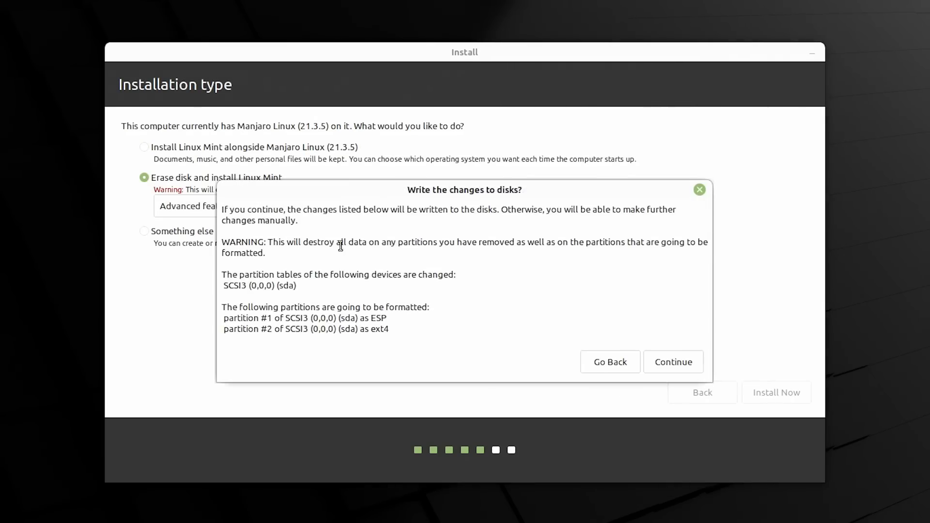
{"action": "left_click", "coordinate": [664, 361]}
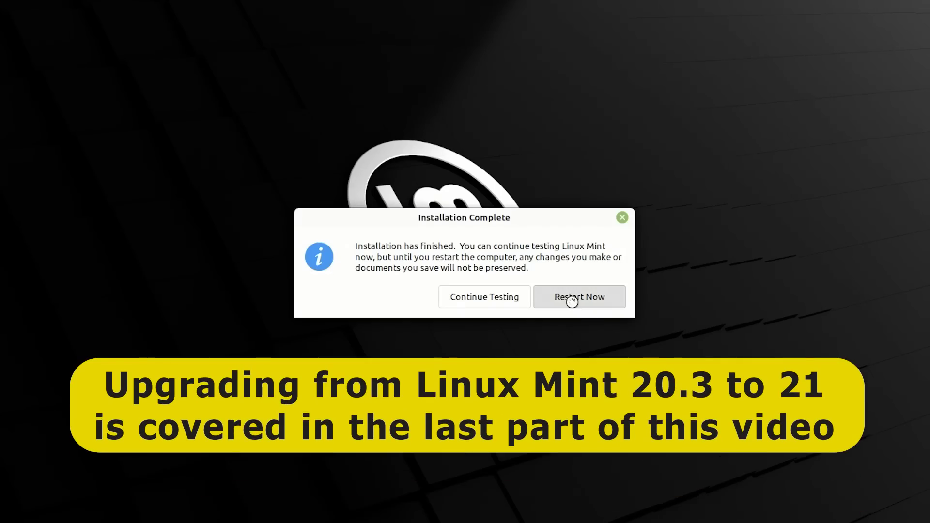
Restart into the newly installed Linux Mint 21 and log in with the account password
{"action": "left_click", "coordinate": [574, 297]}
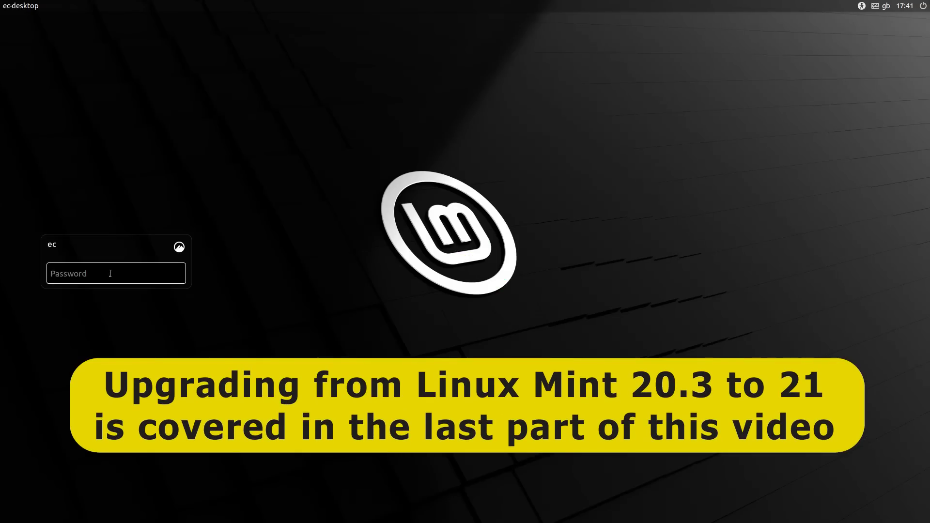
{"action": "type", "text": "••••••"}
{"action": "key", "text": "Return"}
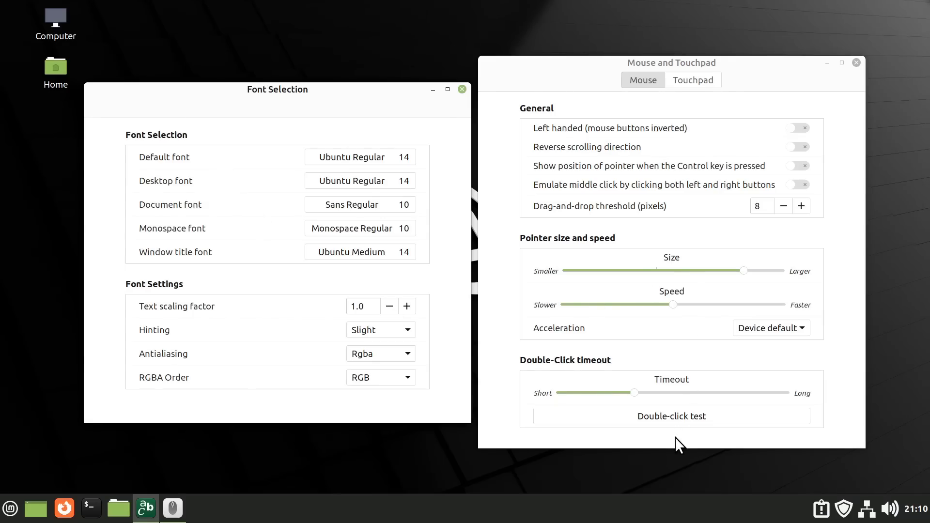
Drag the Mouse and Touchpad window shorter, then close the Font Selection window
{"action": "left_click_drag", "start_coordinate": [675, 447], "coordinate": [675, 315]}
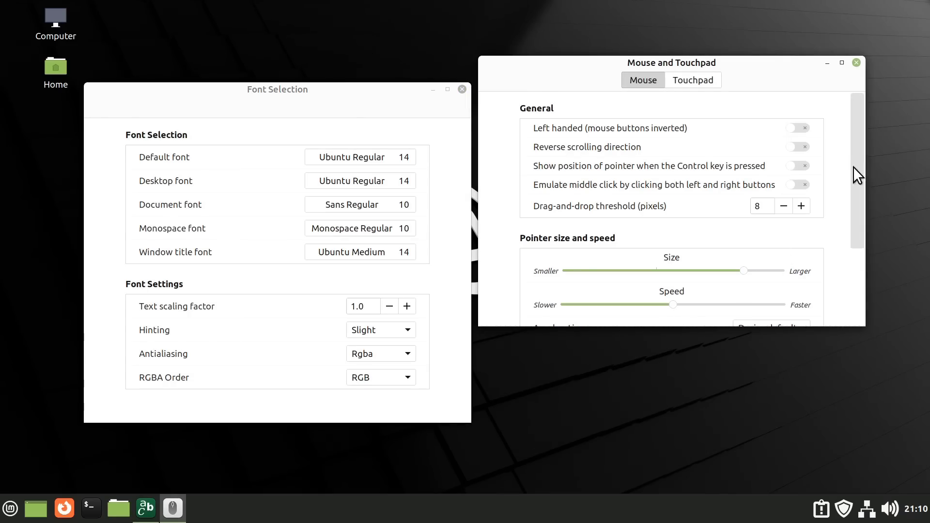
{"action": "mouse_move", "coordinate": [858, 151]}
{"action": "left_mouse_down"}
{"action": "mouse_move", "coordinate": [845, 251]}
{"action": "mouse_move", "coordinate": [853, 144]}
{"action": "left_mouse_up"}
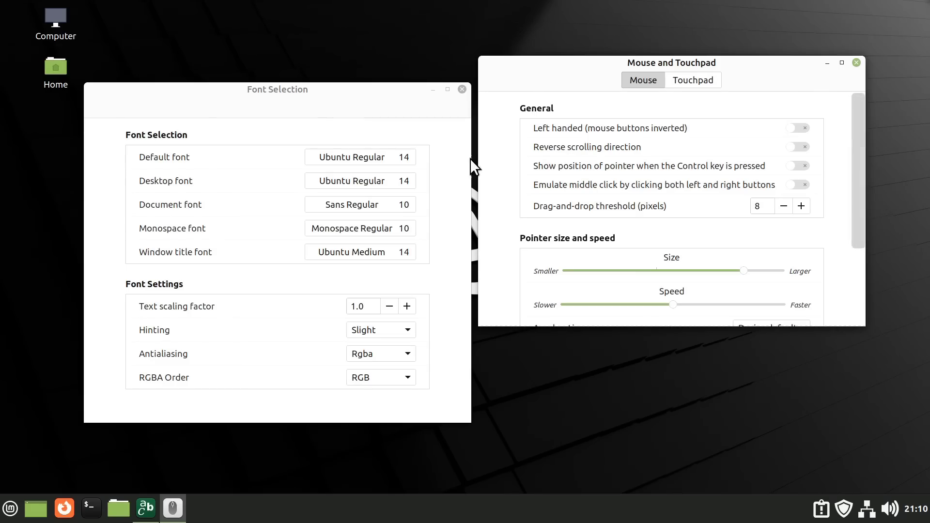
{"action": "left_click", "coordinate": [462, 90]}
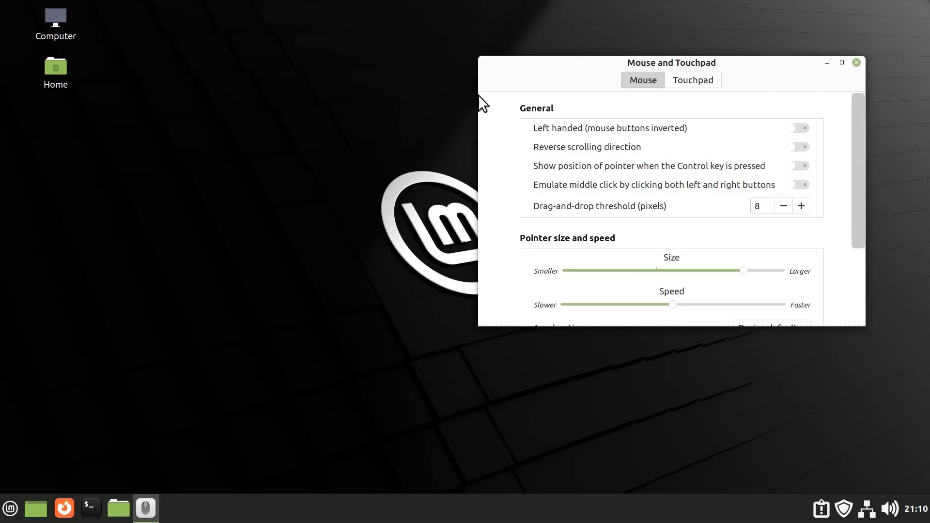
Close Mouse and Touchpad, then switch the GeForce GT 1030 to nvidia-driver-515 in Driver Manager
{"action": "left_click", "coordinate": [855, 63]}
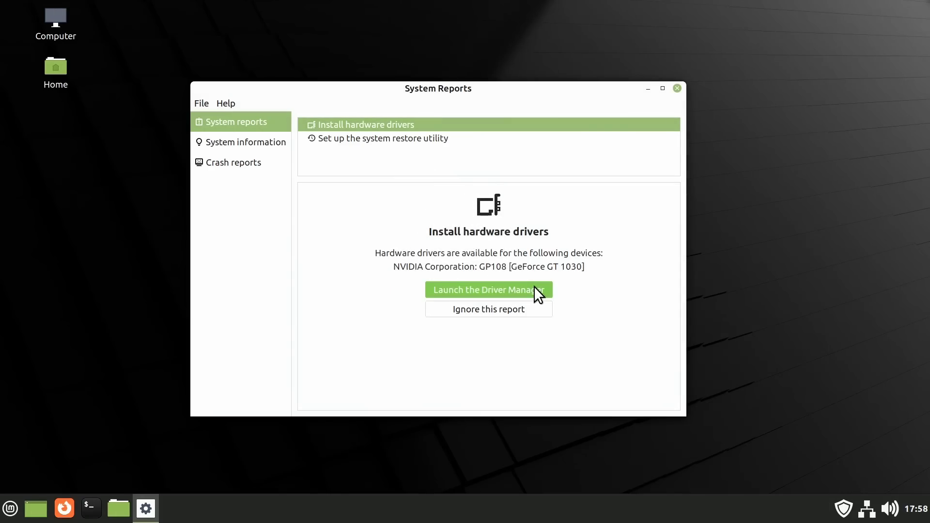
{"action": "left_click", "coordinate": [533, 286]}
{"action": "key", "text": "Return"}
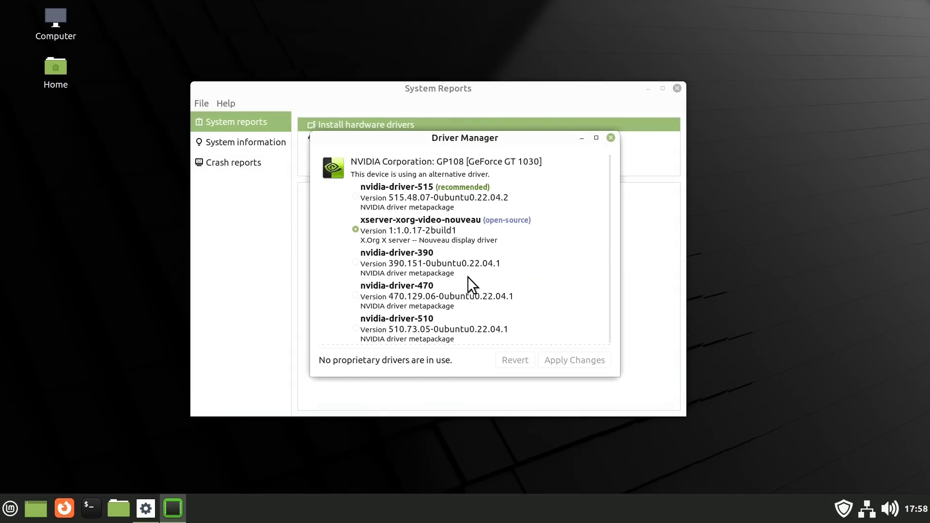
{"action": "left_click", "coordinate": [356, 197]}
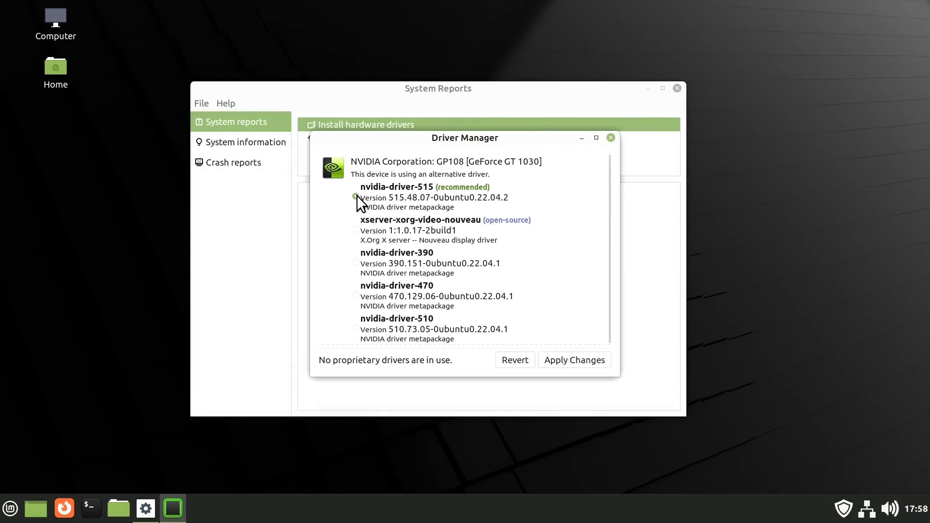
{"action": "left_click", "coordinate": [552, 358]}
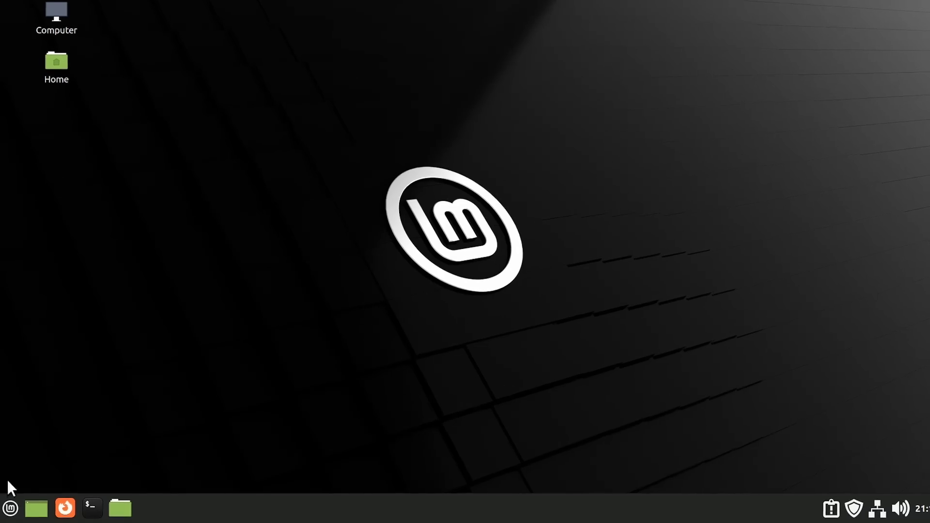
{"action": "left_click", "coordinate": [10, 509]}
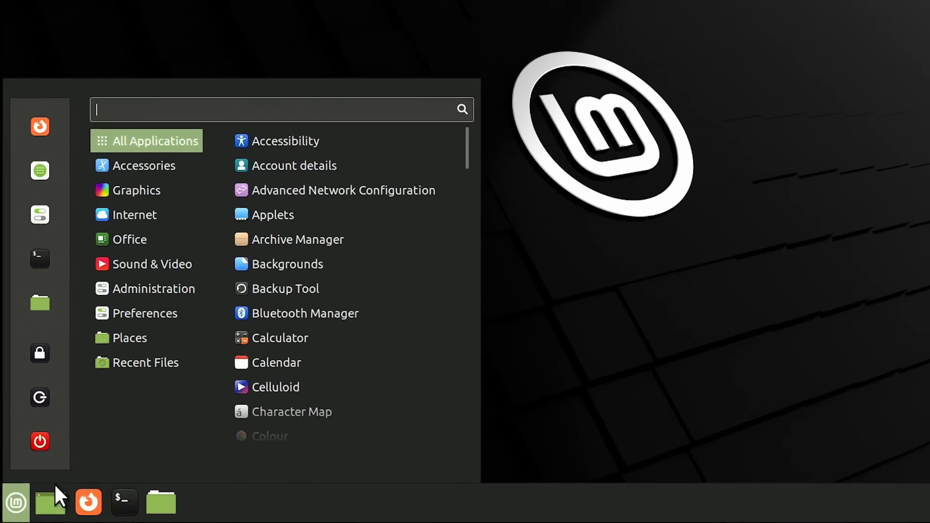
{"action": "left_click", "coordinate": [120, 357]}
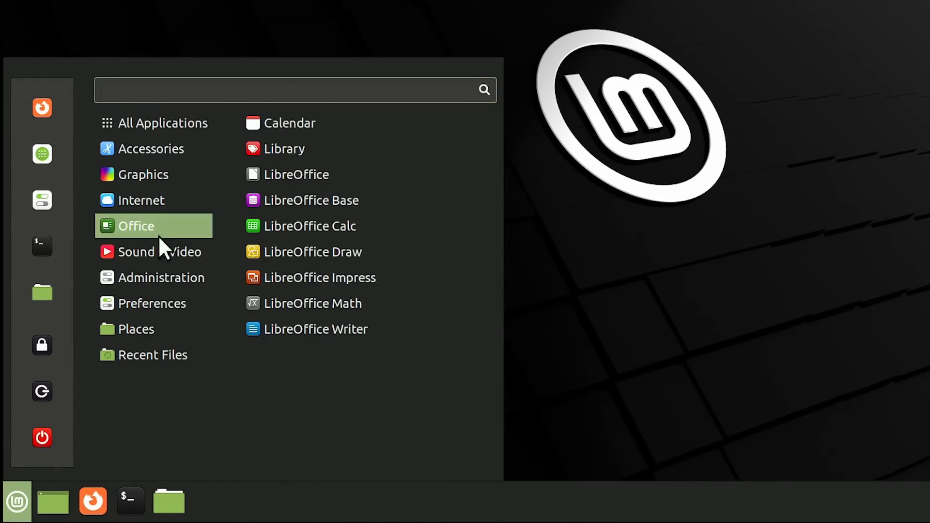
{"action": "mouse_move", "coordinate": [159, 207]}
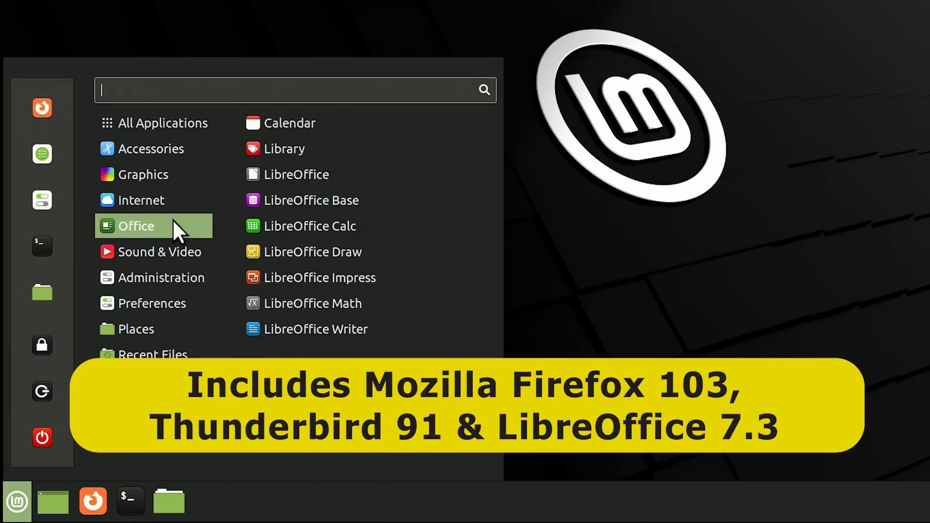
{"action": "mouse_move", "coordinate": [165, 304]}
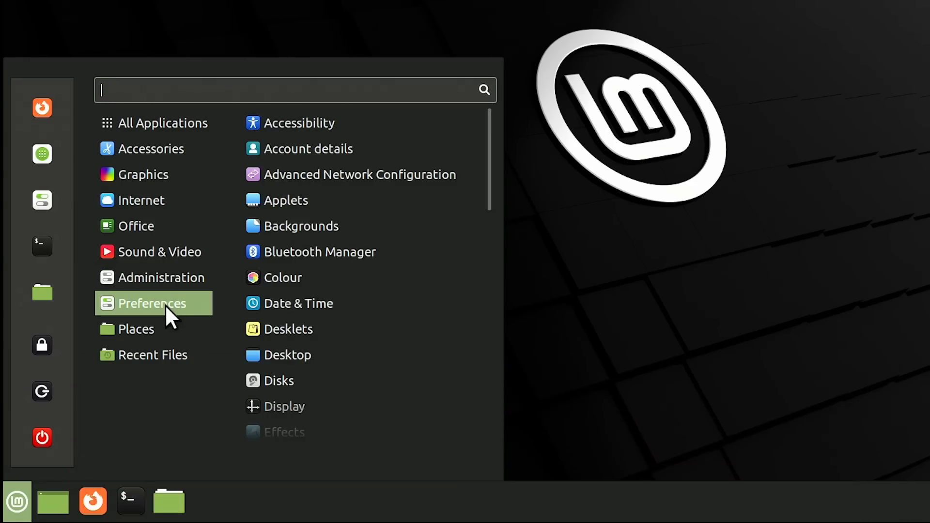
{"action": "left_click", "coordinate": [360, 256]}
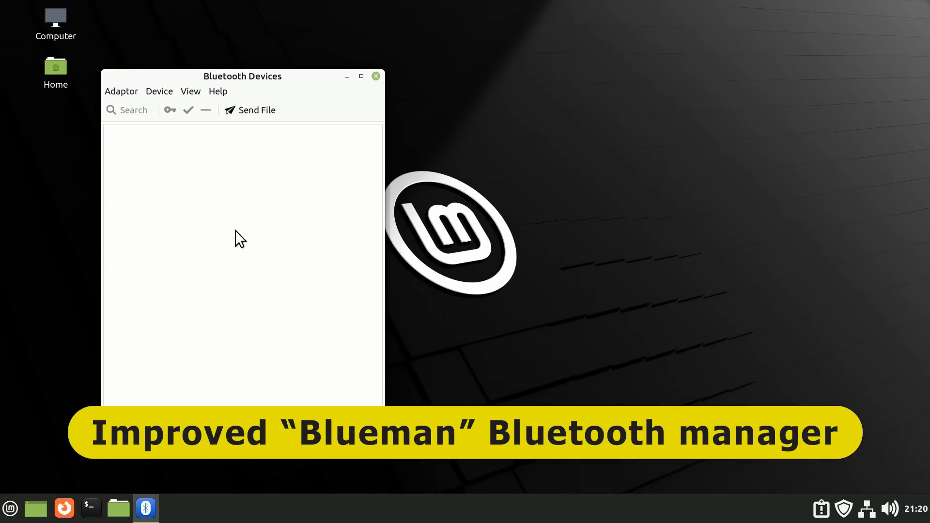
{"action": "left_click", "coordinate": [376, 76]}
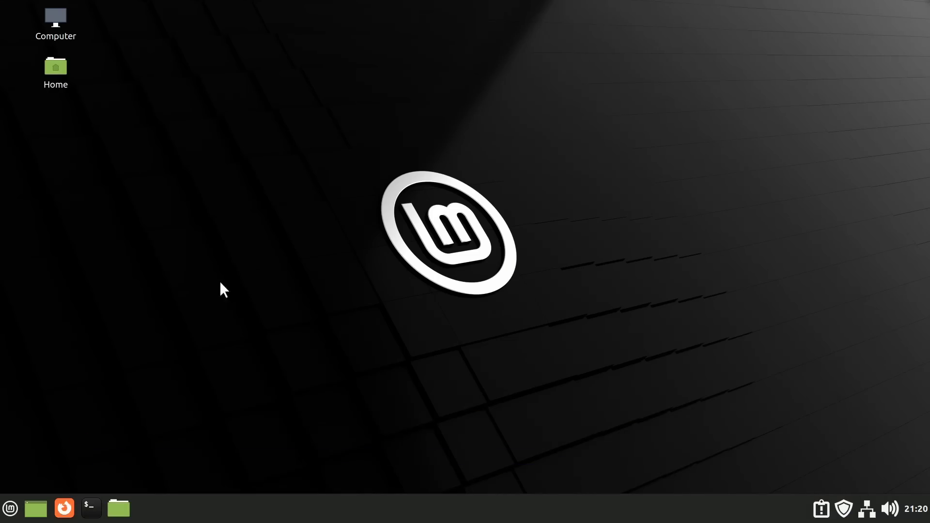
Launch Notes from Accessories and duplicate the sticky note
{"action": "left_click", "coordinate": [10, 509]}
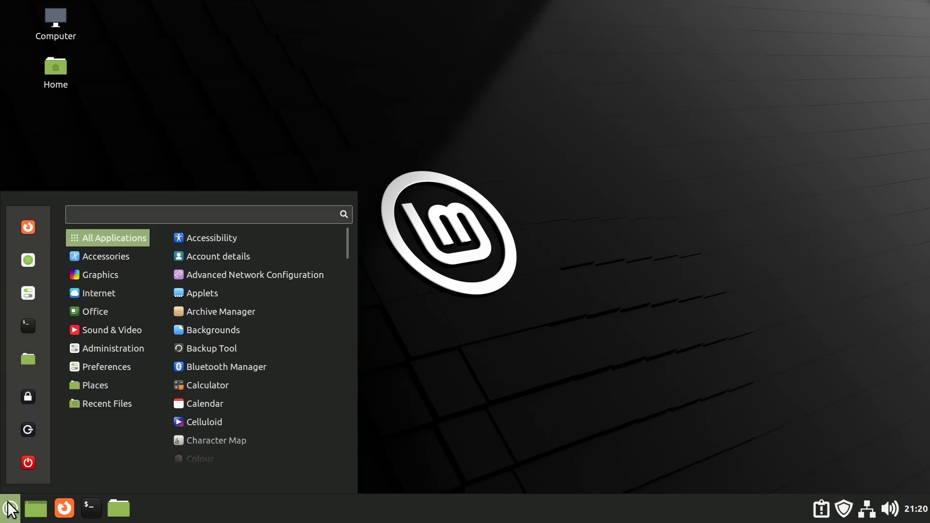
{"action": "mouse_move", "coordinate": [115, 261]}
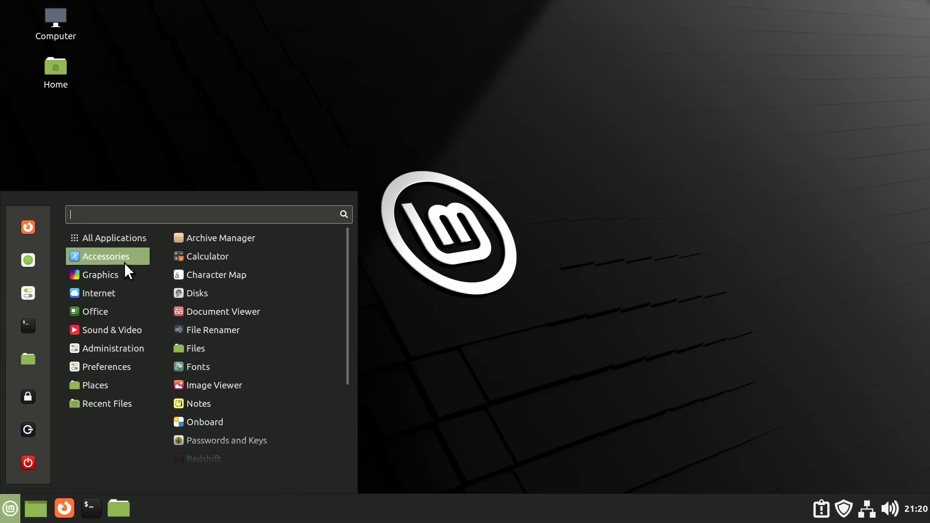
{"action": "left_click", "coordinate": [225, 402]}
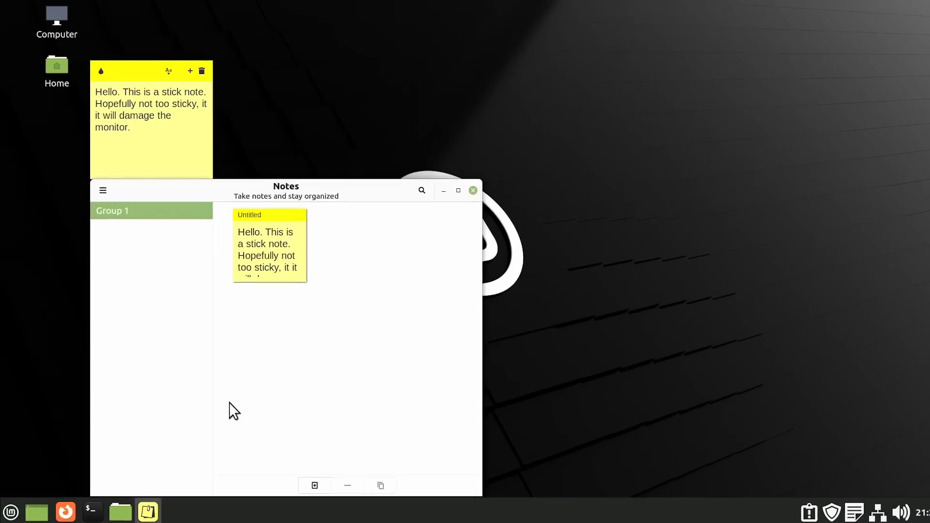
{"action": "left_click", "coordinate": [164, 144]}
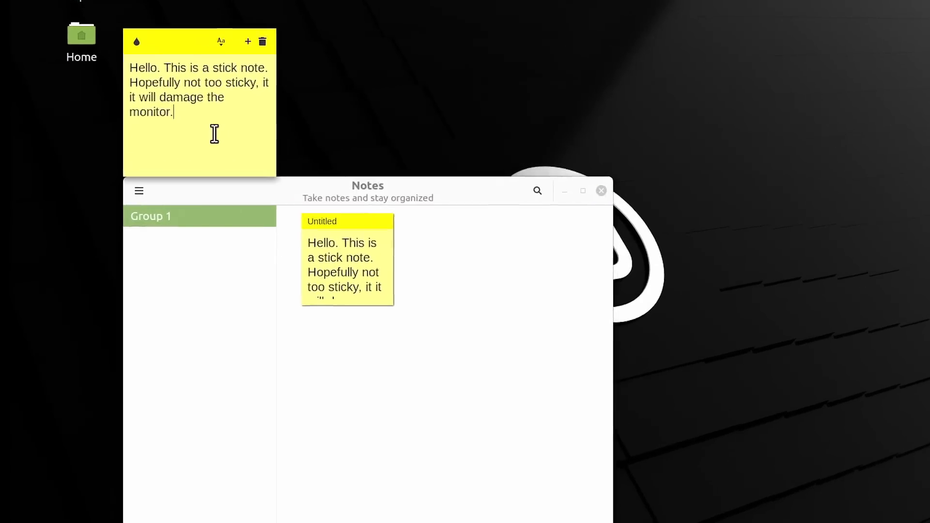
{"action": "right_click", "coordinate": [212, 131]}
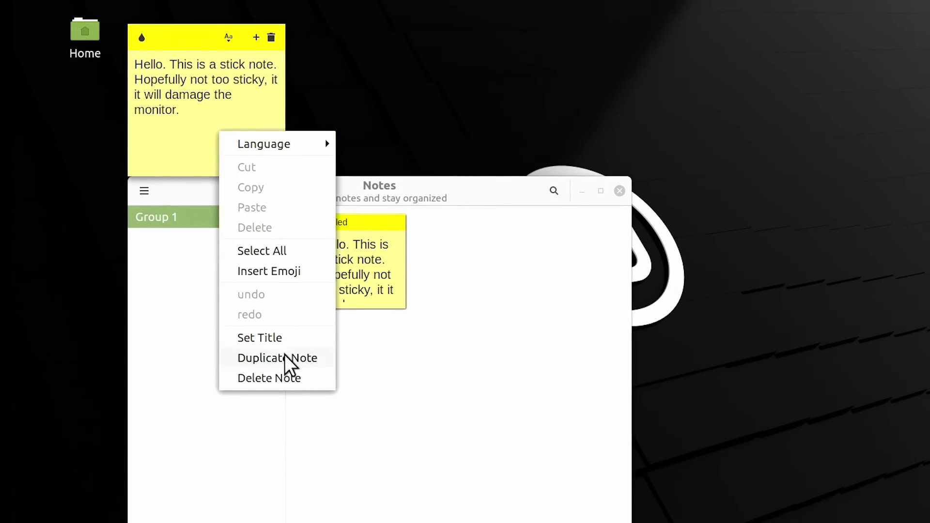
{"action": "left_click", "coordinate": [285, 357]}
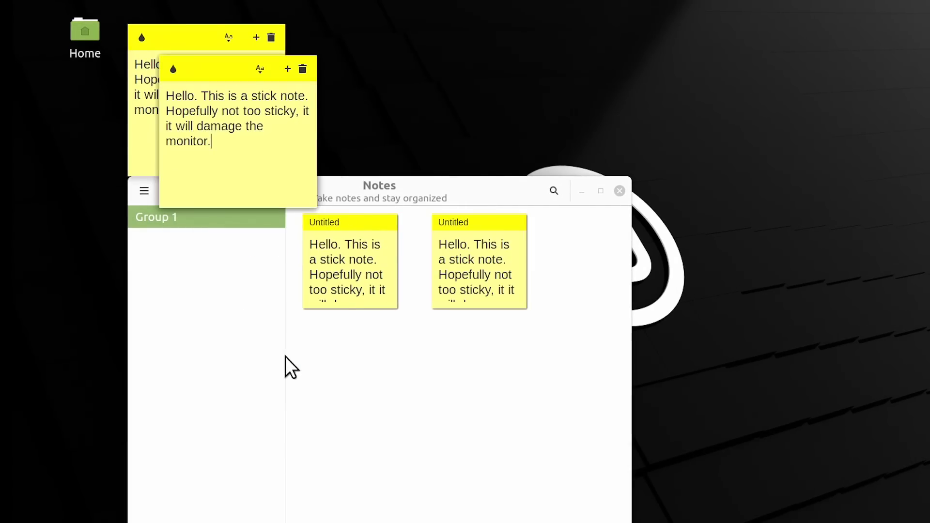
Review the default settings for new notes in Notes Preferences, then close them
{"action": "left_click", "coordinate": [408, 439]}
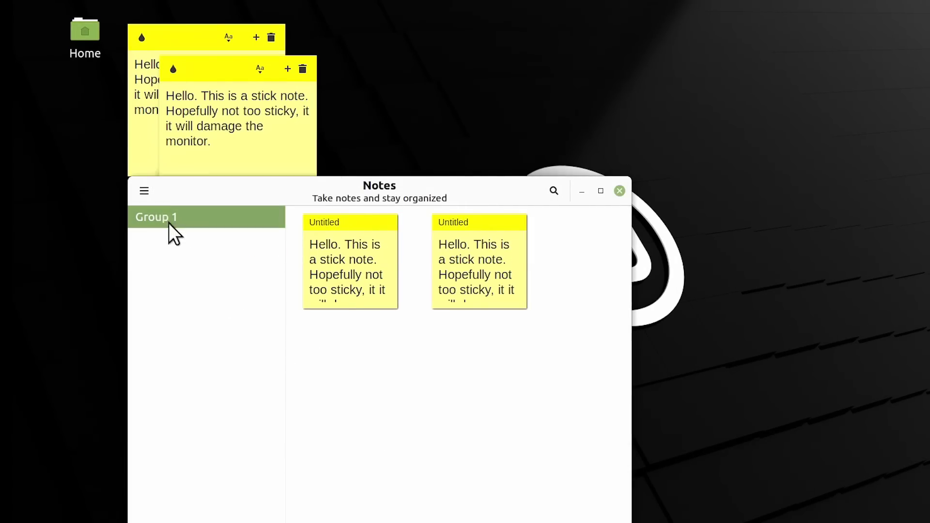
{"action": "left_click", "coordinate": [148, 196]}
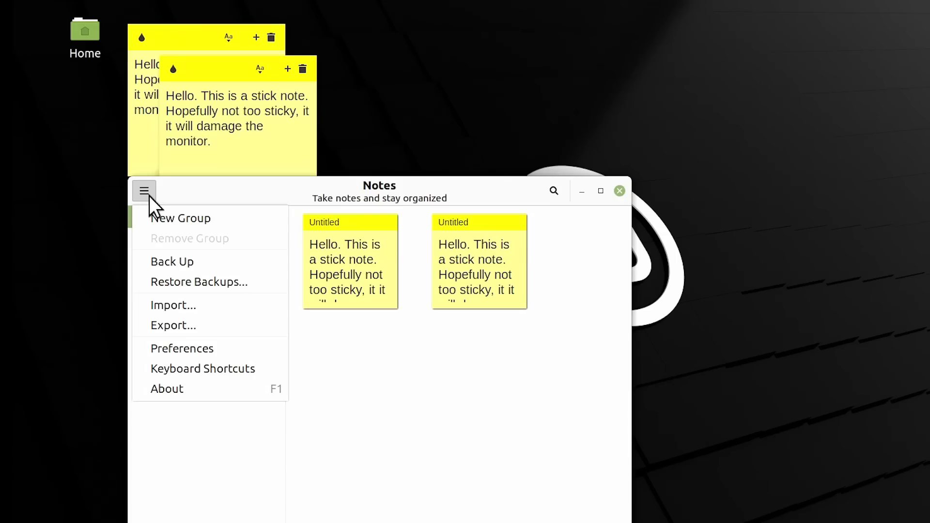
{"action": "left_click", "coordinate": [181, 348]}
{"action": "left_click", "coordinate": [466, 217]}
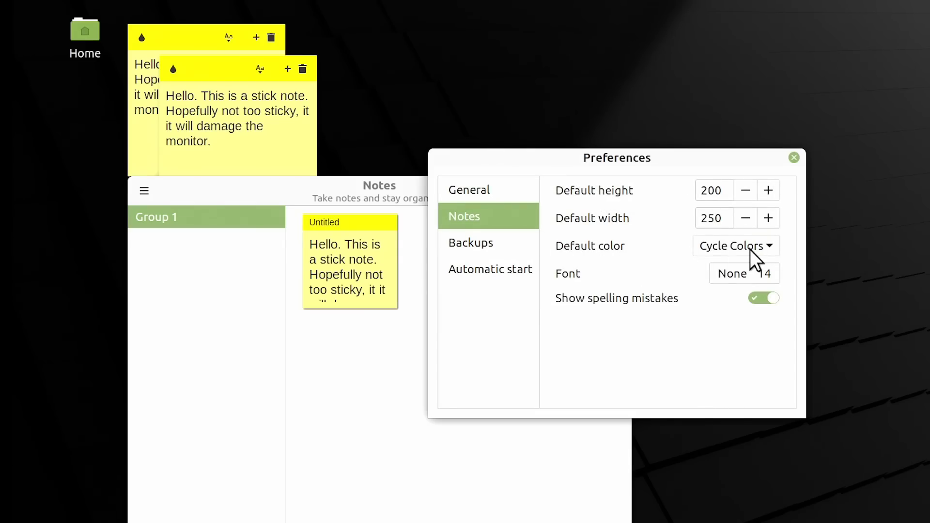
{"action": "left_click", "coordinate": [794, 157]}
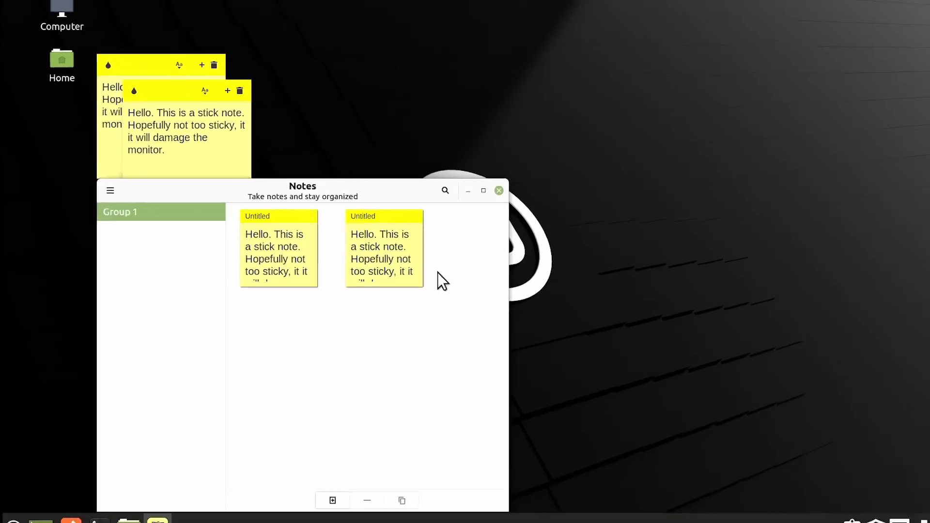
Add five new coloured notes, then quit Notes from its tray icon
{"action": "left_click", "coordinate": [330, 499]}
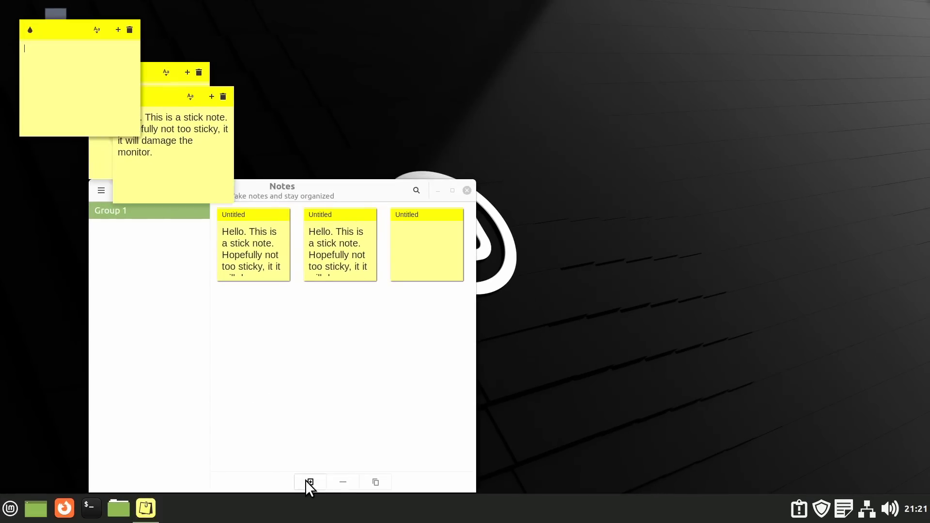
{"action": "left_click", "coordinate": [330, 499]}
{"action": "left_click", "coordinate": [309, 482]}
{"action": "left_click", "coordinate": [309, 482]}
{"action": "left_click", "coordinate": [309, 482]}
{"action": "left_click", "coordinate": [309, 482]}
{"action": "left_click", "coordinate": [309, 482]}
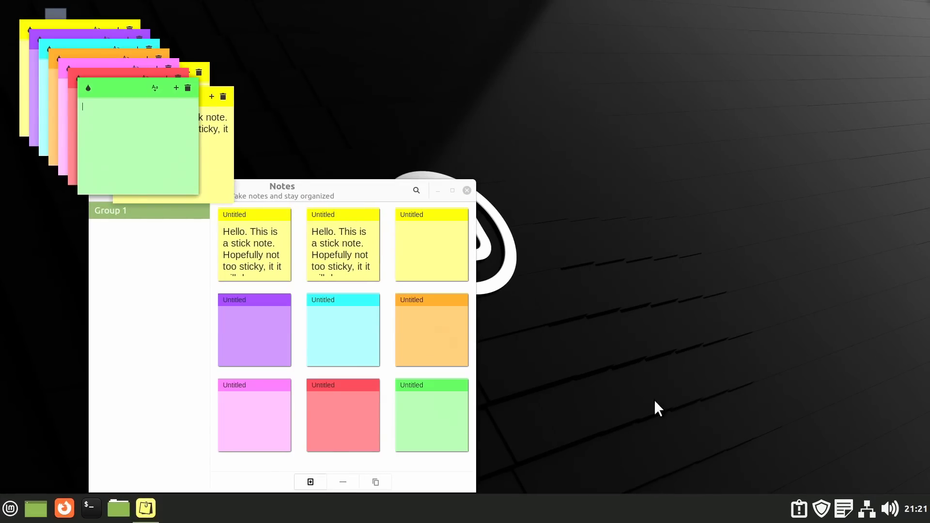
{"action": "left_click", "coordinate": [845, 513]}
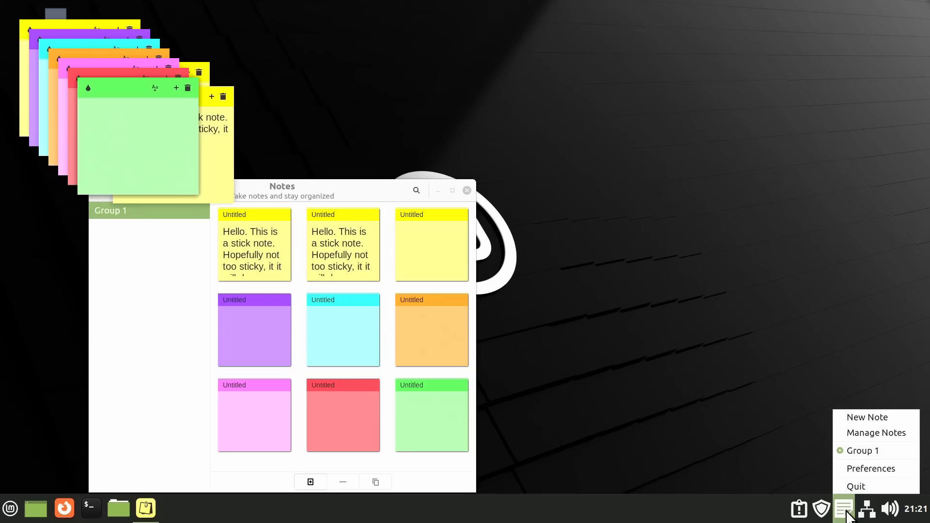
{"action": "left_click", "coordinate": [855, 486]}
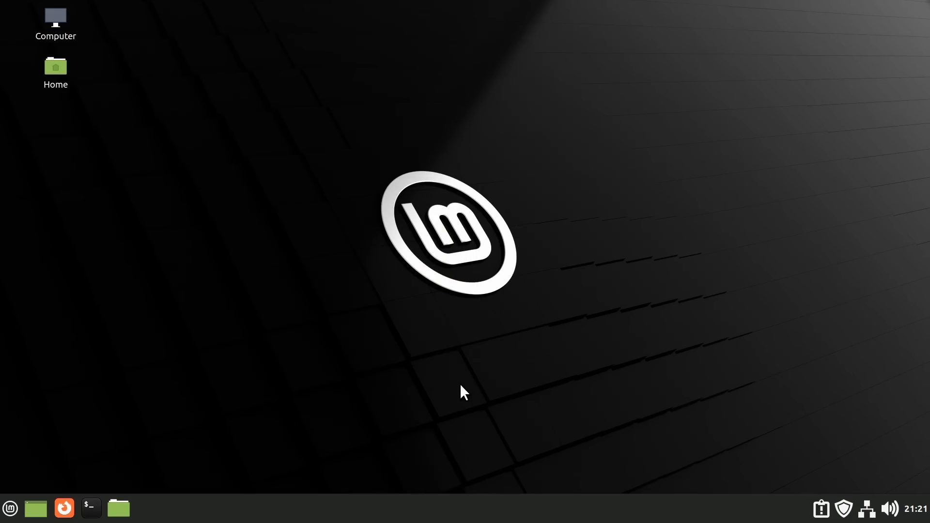
{"action": "double_click", "coordinate": [63, 77]}
{"action": "left_click", "coordinate": [227, 200]}
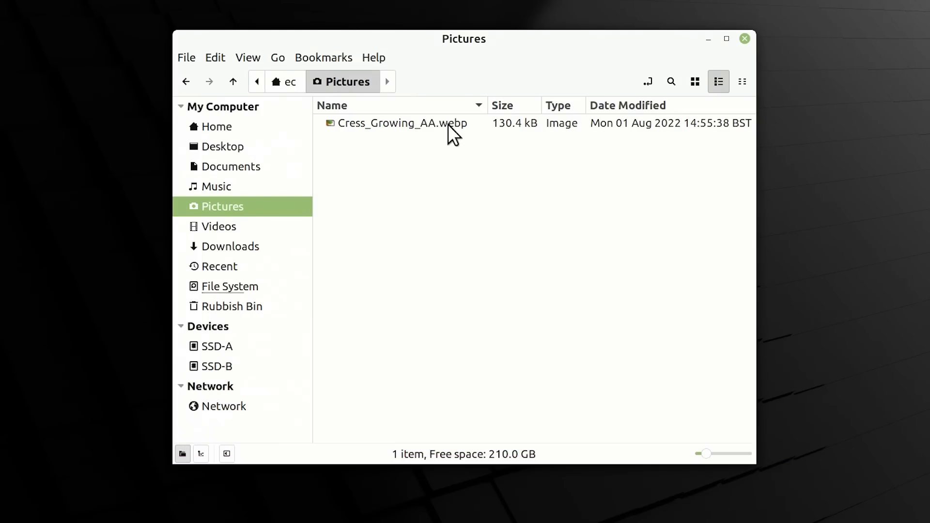
{"action": "double_click", "coordinate": [448, 124]}
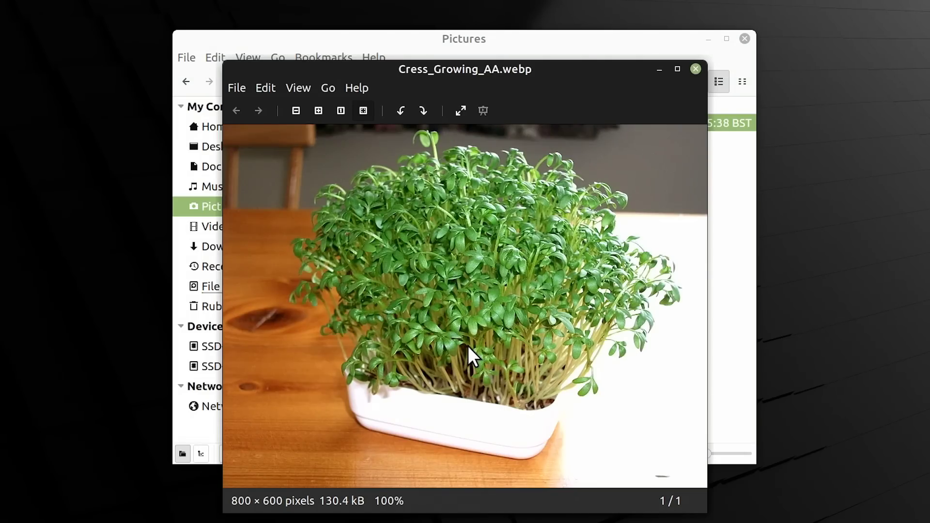
{"action": "left_click", "coordinate": [695, 69]}
{"action": "left_click", "coordinate": [693, 82]}
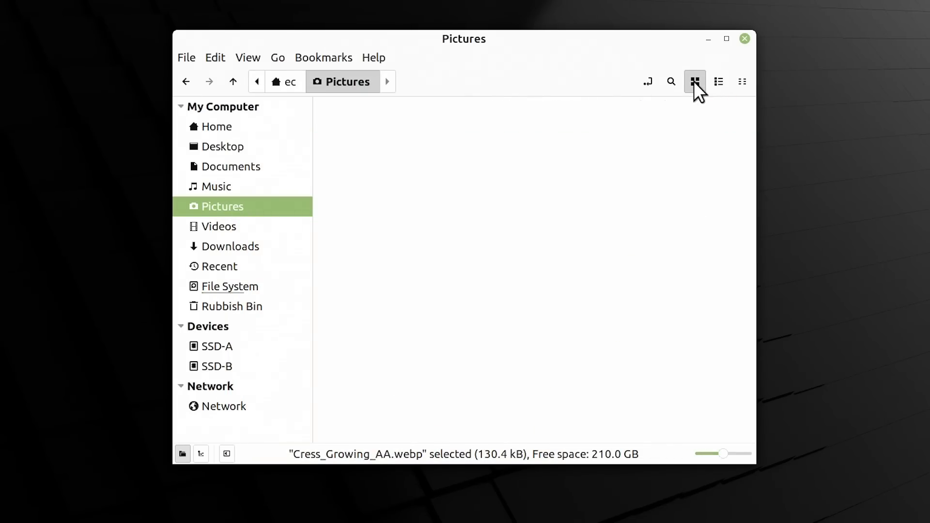
{"action": "left_click", "coordinate": [534, 239]}
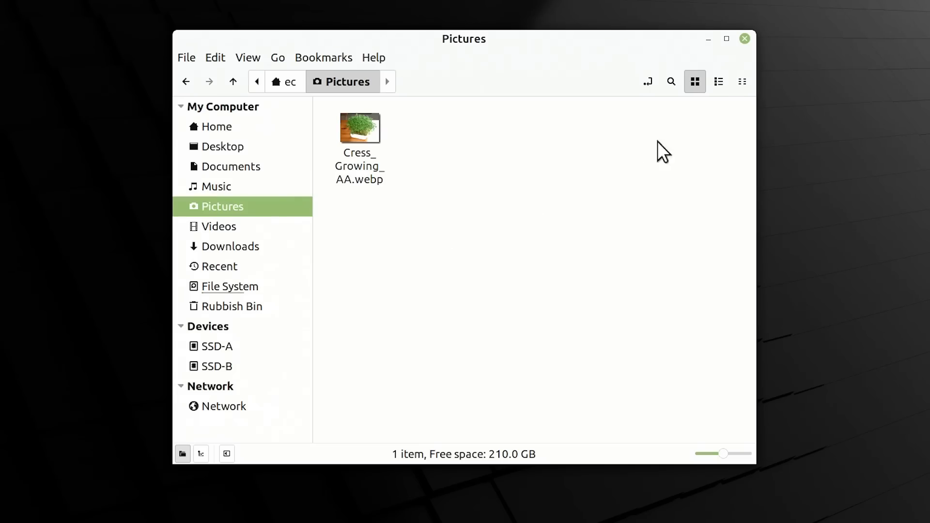
{"action": "left_click", "coordinate": [719, 82]}
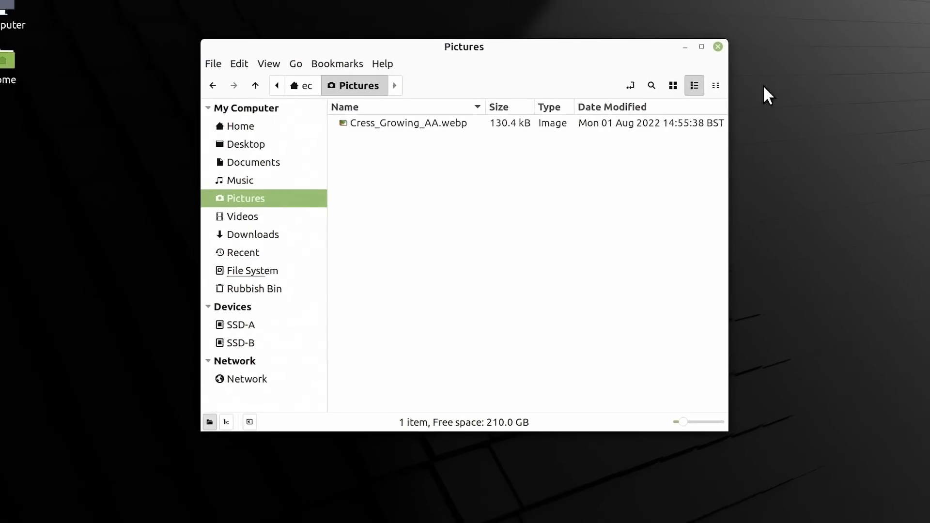
{"action": "left_click", "coordinate": [702, 51]}
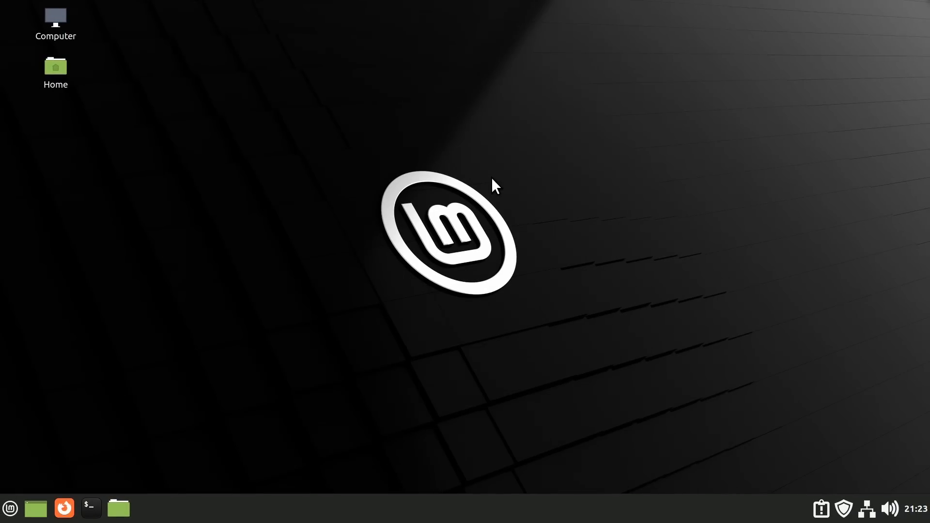
Set the blue and red Digital Strings picture from the Vanessa collection as wallpaper, then close Backgrounds
{"action": "right_click", "coordinate": [261, 192]}
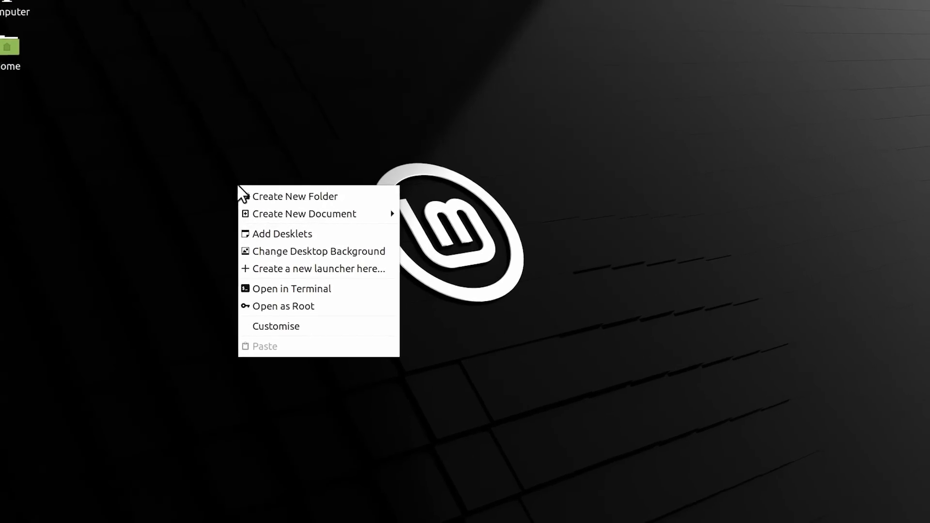
{"action": "left_click", "coordinate": [290, 251]}
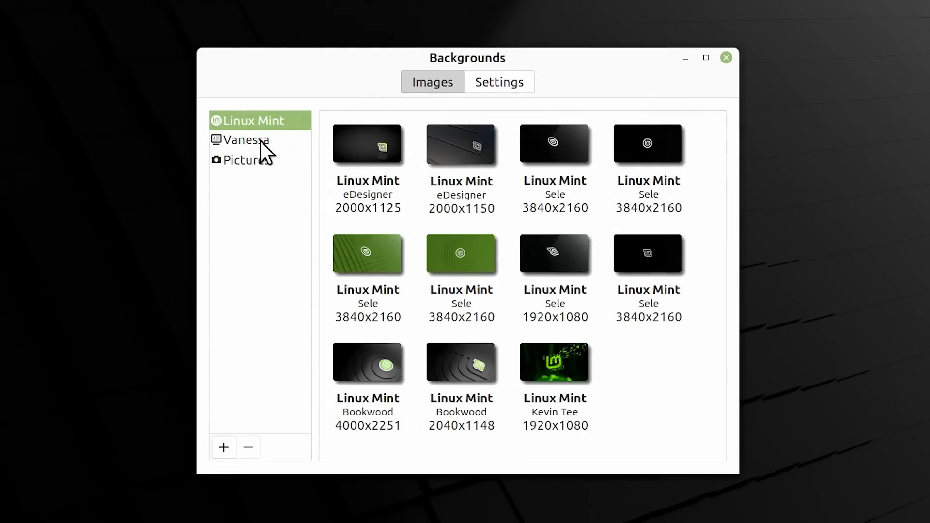
{"action": "left_click", "coordinate": [260, 141]}
{"action": "left_click_drag", "start_coordinate": [717, 182], "coordinate": [678, 272]}
{"action": "left_click", "coordinate": [366, 294]}
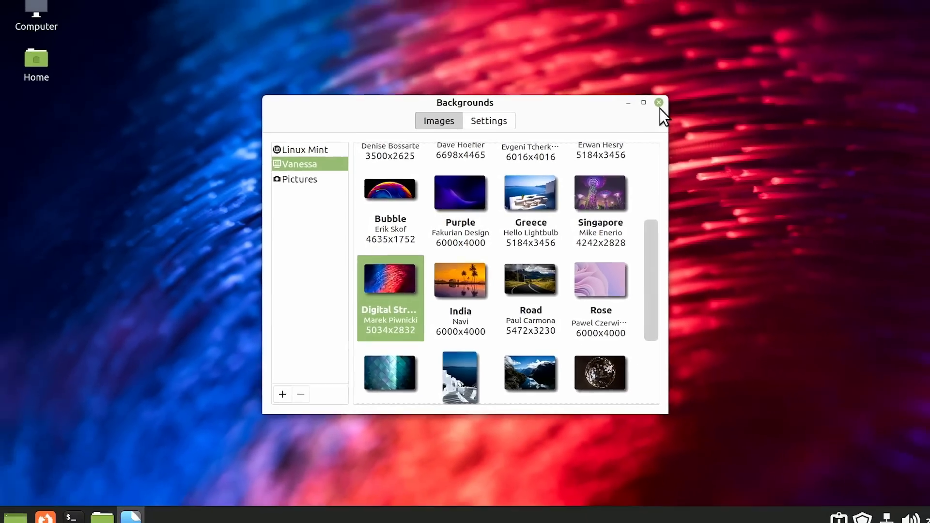
{"action": "left_click", "coordinate": [679, 89]}
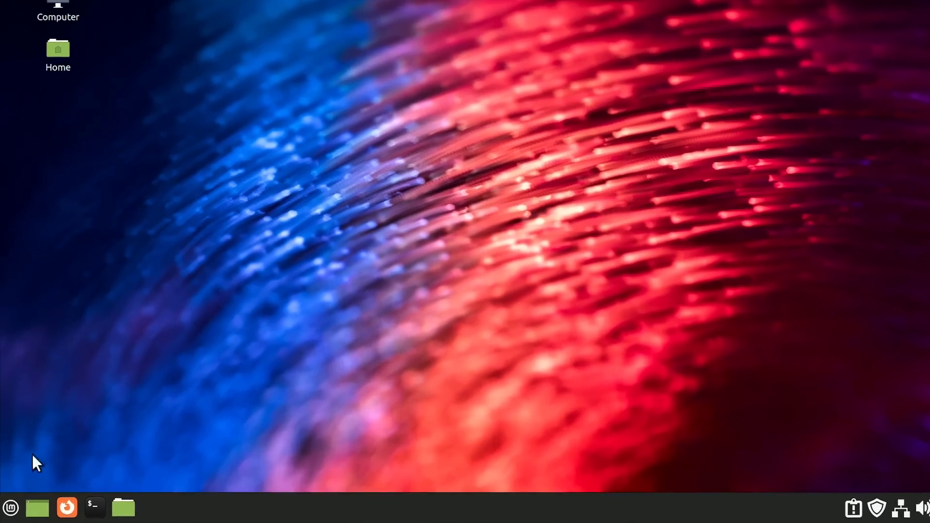
Show LibreOffice Draw's context options, including uninstall, under the menu's Office category
{"action": "left_click", "coordinate": [10, 508]}
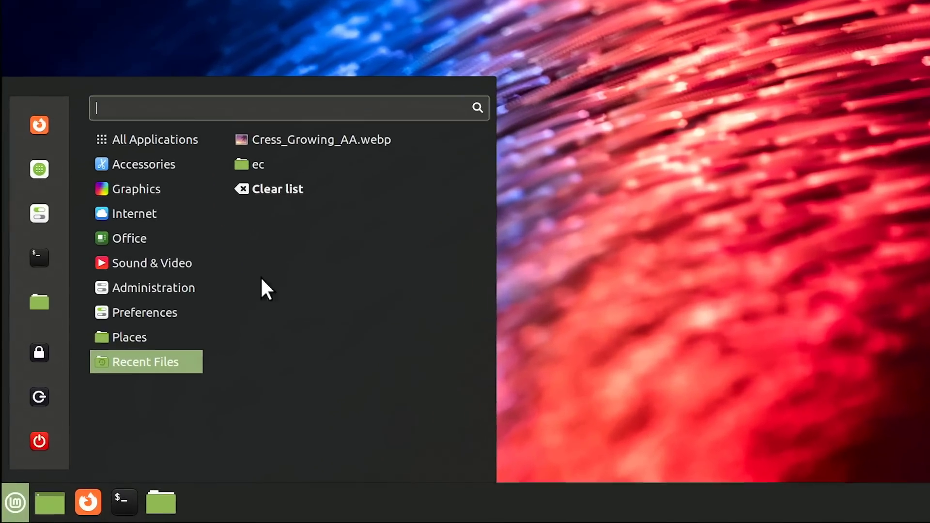
{"action": "mouse_move", "coordinate": [168, 228]}
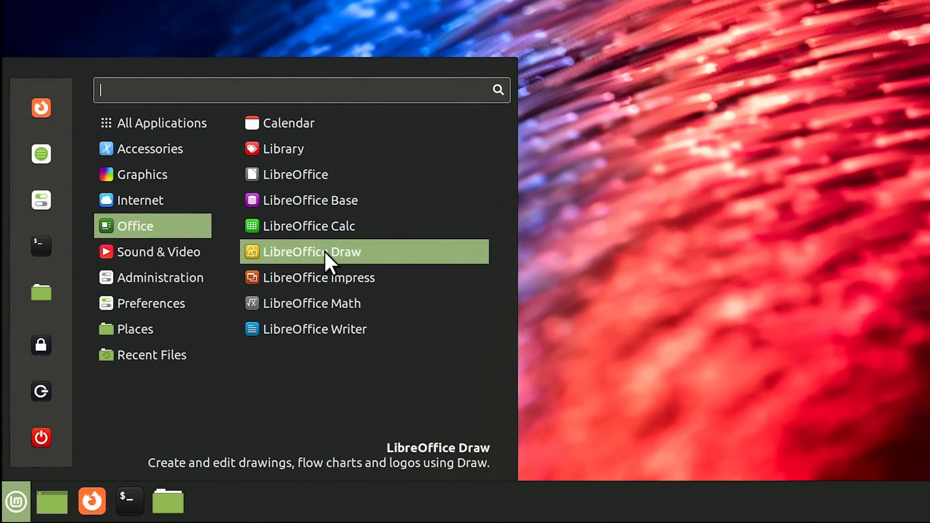
{"action": "right_click", "coordinate": [324, 251]}
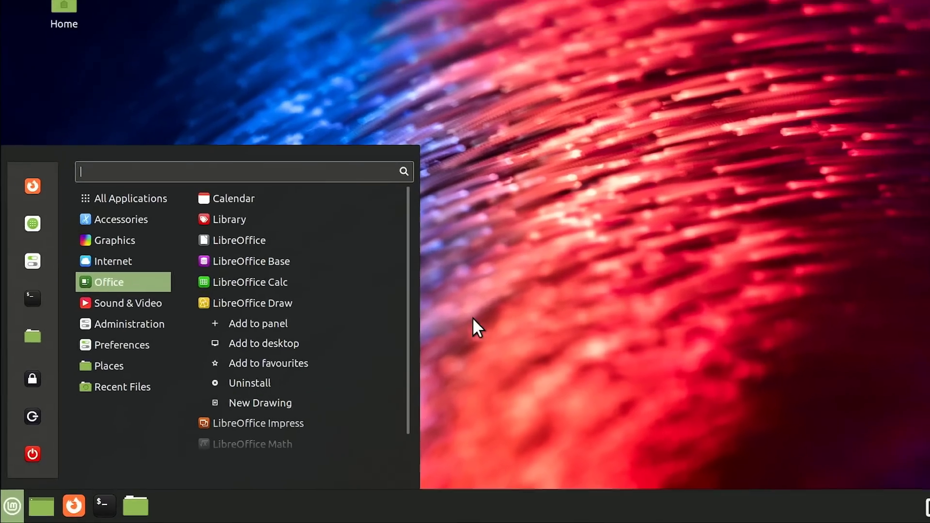
{"action": "left_click", "coordinate": [584, 269]}
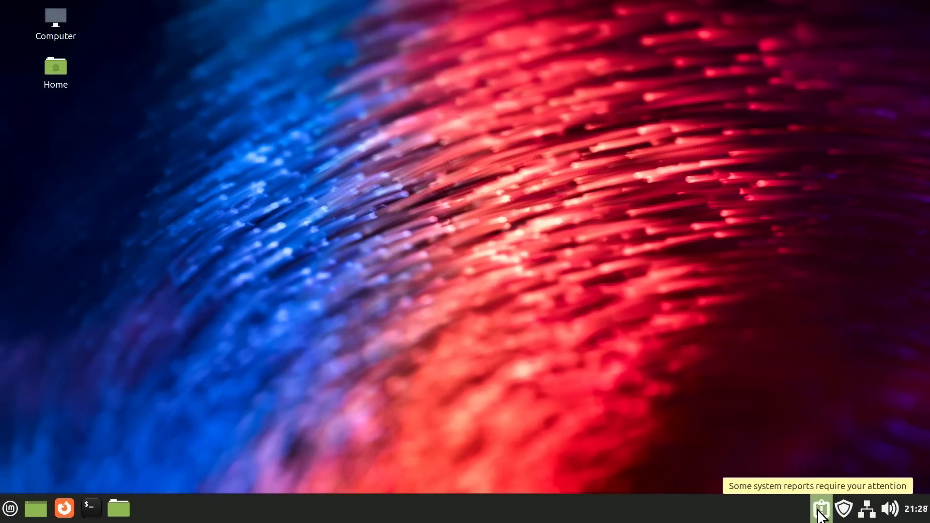
Launch Timeshift from the System Reports restore report and authenticate with the account password
{"action": "left_click", "coordinate": [821, 509]}
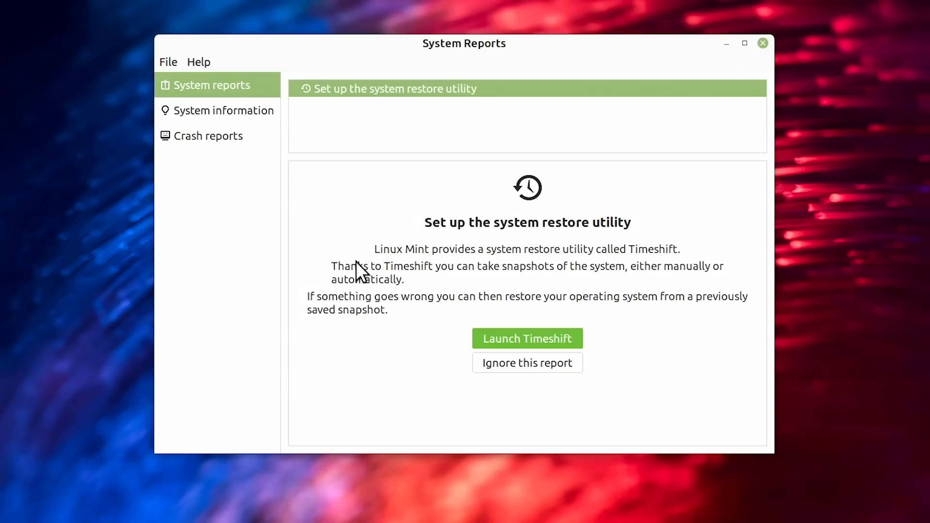
{"action": "left_click", "coordinate": [524, 335]}
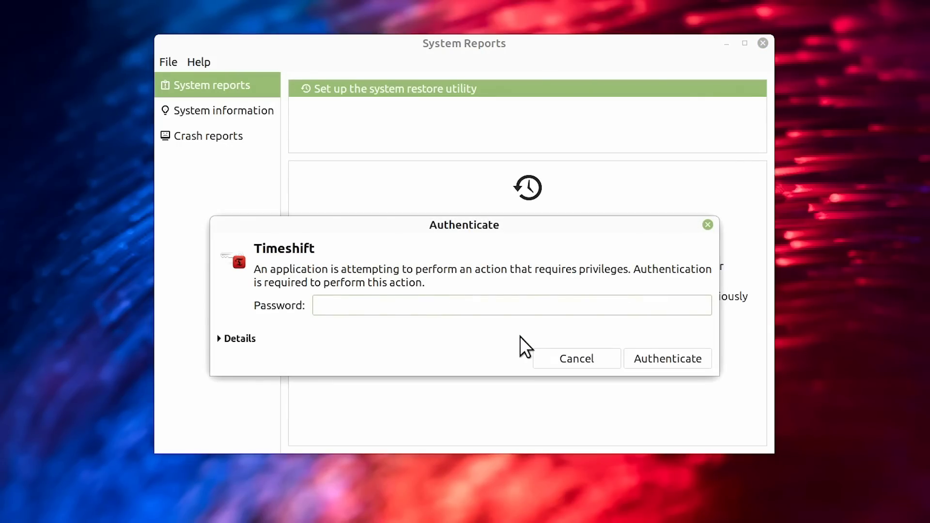
{"action": "type", "text": "••••••••"}
{"action": "key", "text": "Return"}
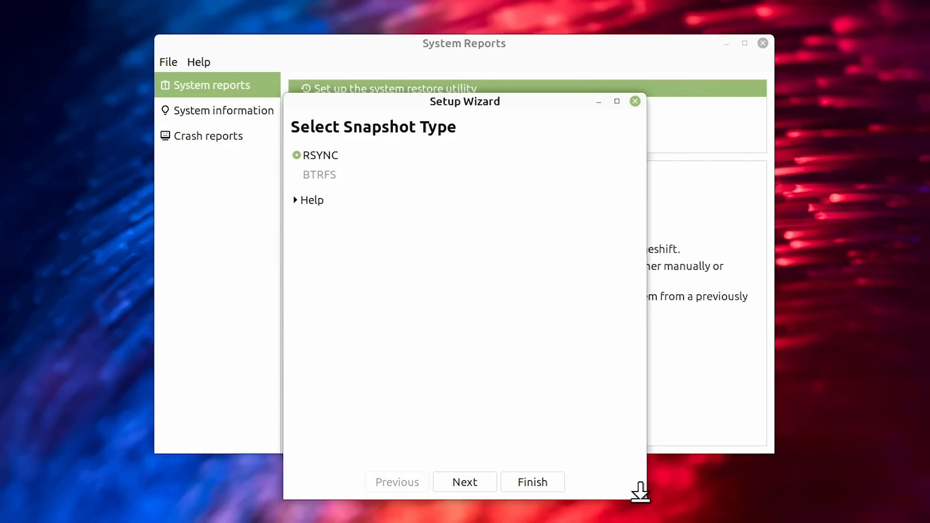
Finish the Timeshift Setup Wizard with RSYNC snapshots on sdb2 and daily snapshot levels
{"action": "left_click_drag", "start_coordinate": [633, 490], "coordinate": [867, 522]}
{"action": "left_click_drag", "start_coordinate": [676, 109], "coordinate": [551, 67]}
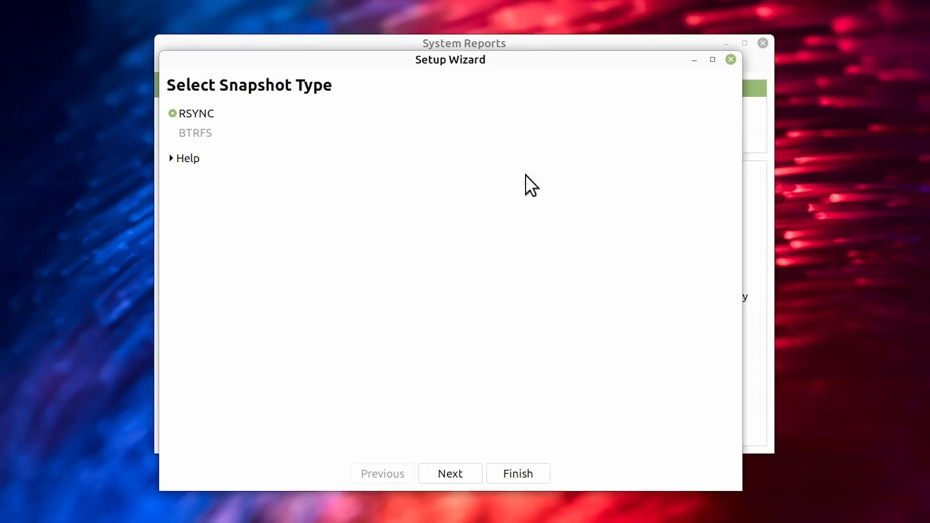
{"action": "left_click", "coordinate": [448, 473]}
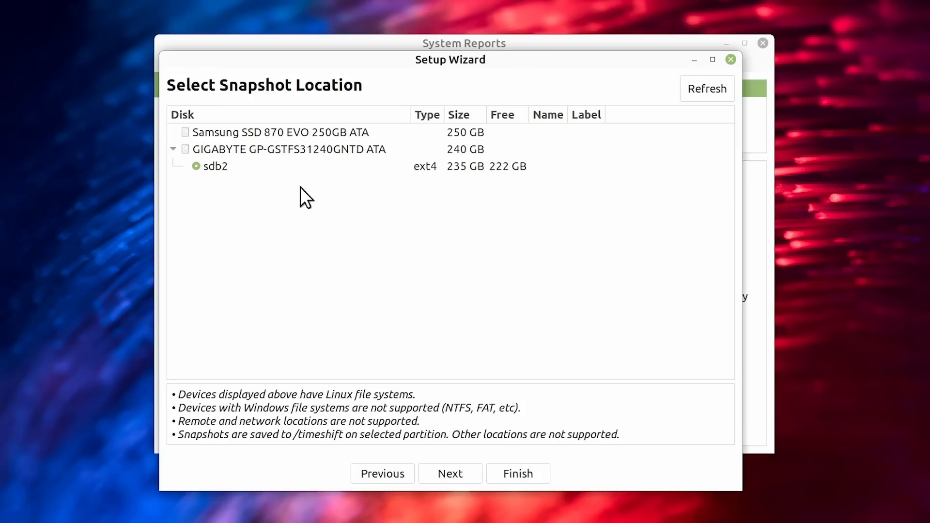
{"action": "left_click", "coordinate": [448, 472]}
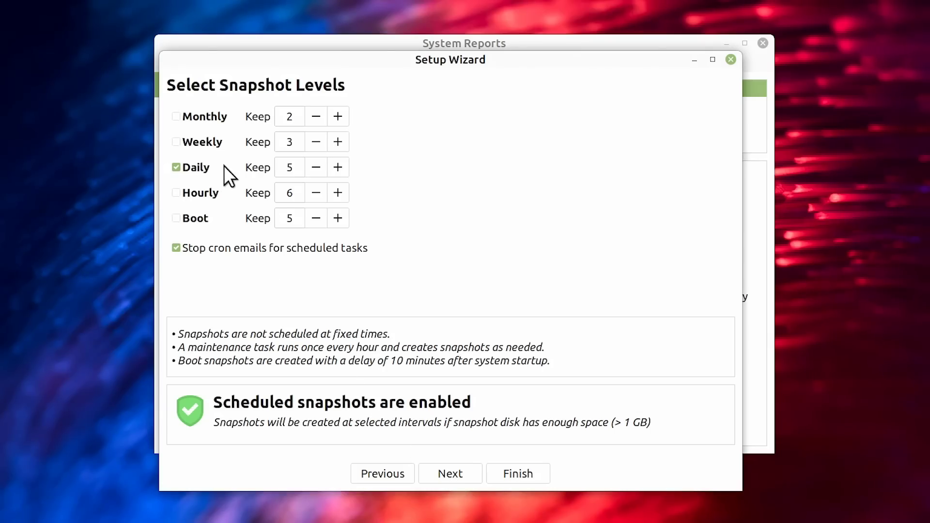
{"action": "left_click", "coordinate": [507, 472]}
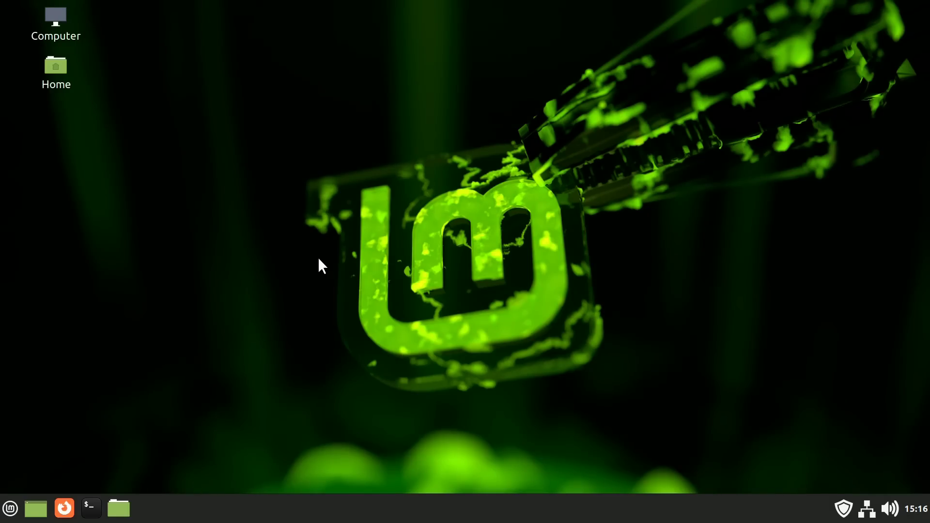
Set the monitor scale to 125 % in Display settings and keep the new configuration
{"action": "left_click", "coordinate": [9, 508]}
{"action": "mouse_move", "coordinate": [109, 337]}
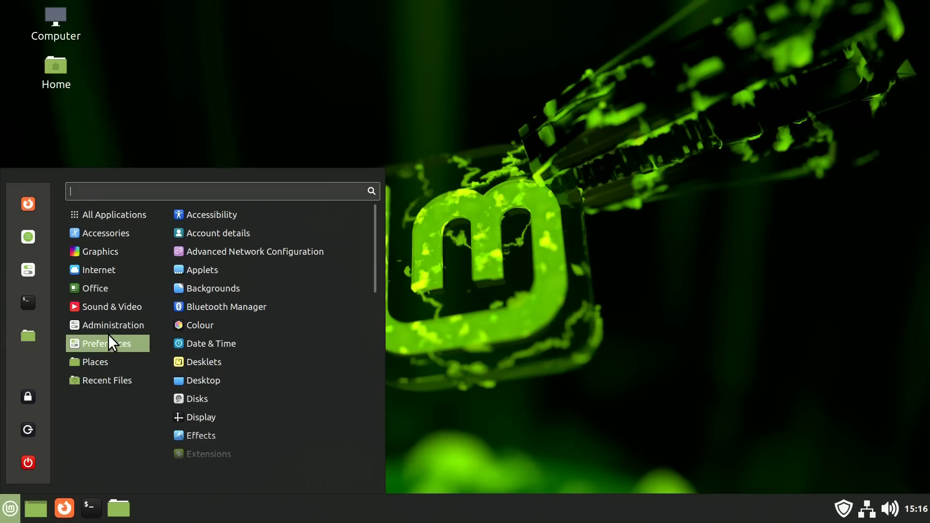
{"action": "left_click", "coordinate": [255, 412]}
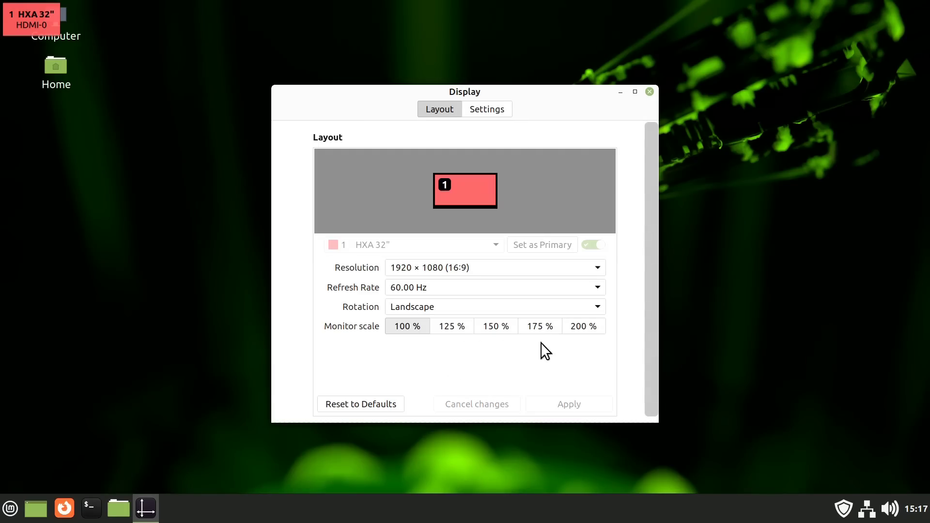
{"action": "left_click", "coordinate": [450, 329]}
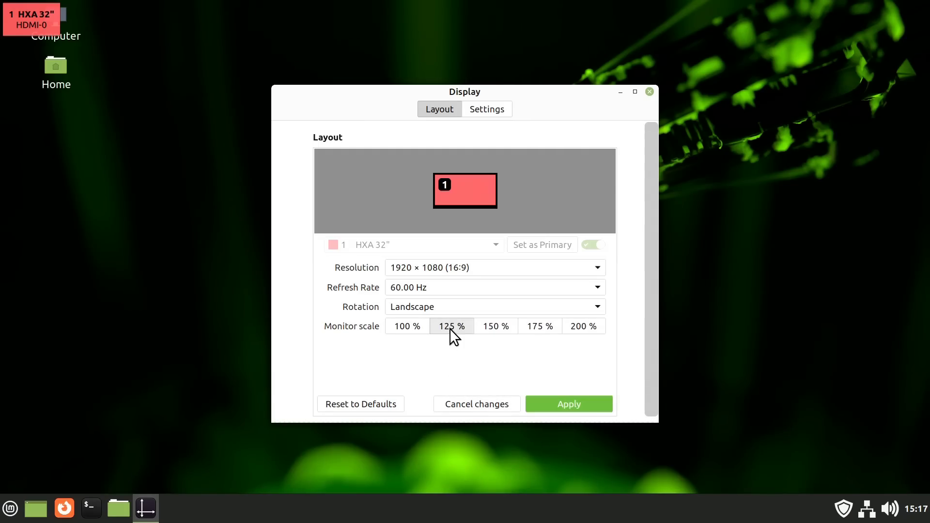
{"action": "left_click", "coordinate": [557, 404]}
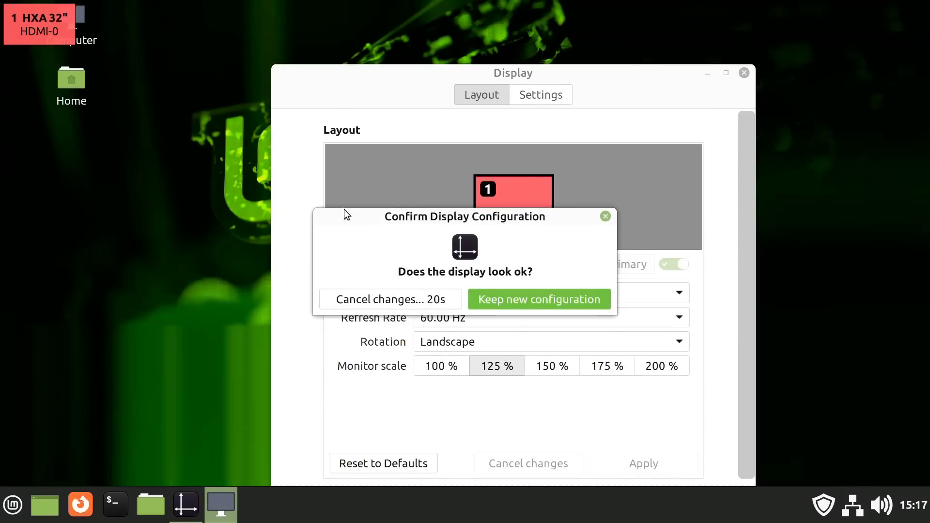
{"action": "left_click", "coordinate": [539, 299]}
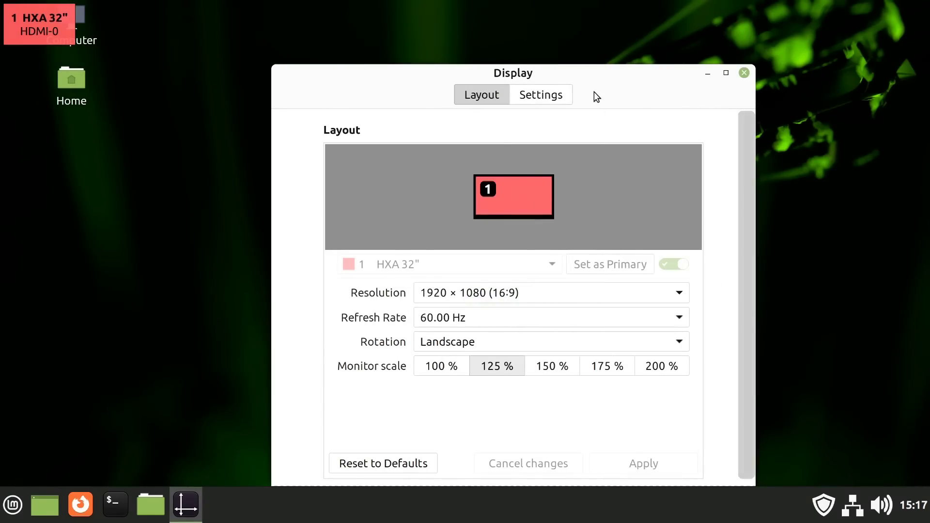
Close Display settings and scroll through the menu's Preferences apps list
{"action": "left_click_drag", "start_coordinate": [593, 90], "coordinate": [529, 48]}
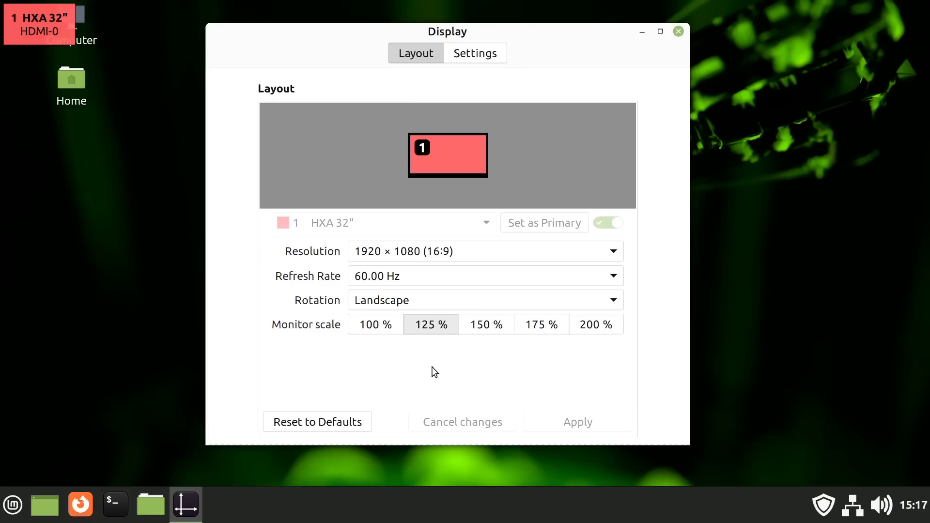
{"action": "left_click", "coordinate": [13, 504]}
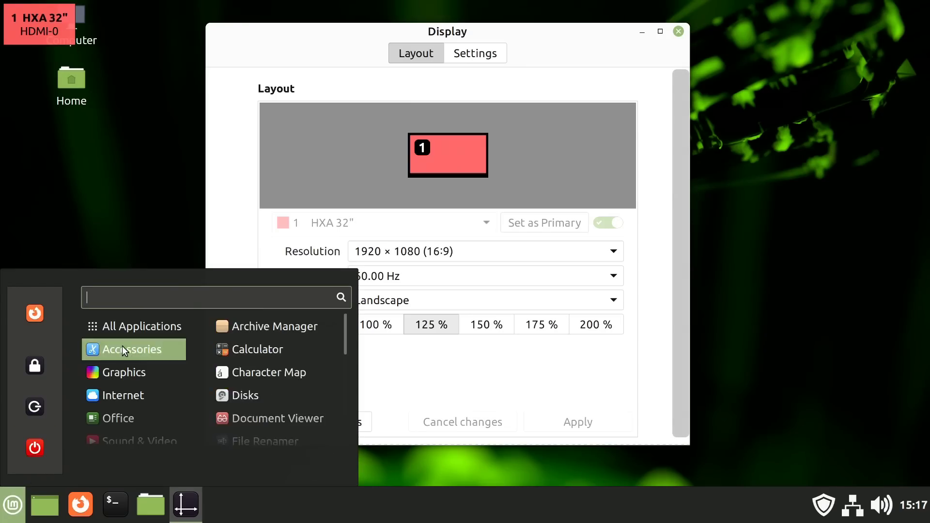
{"action": "left_click", "coordinate": [437, 376]}
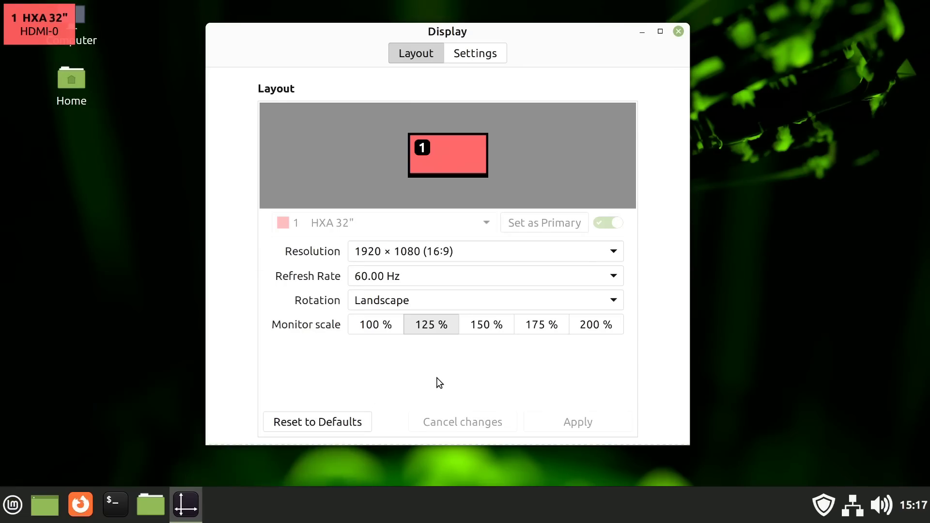
{"action": "left_click", "coordinate": [679, 31]}
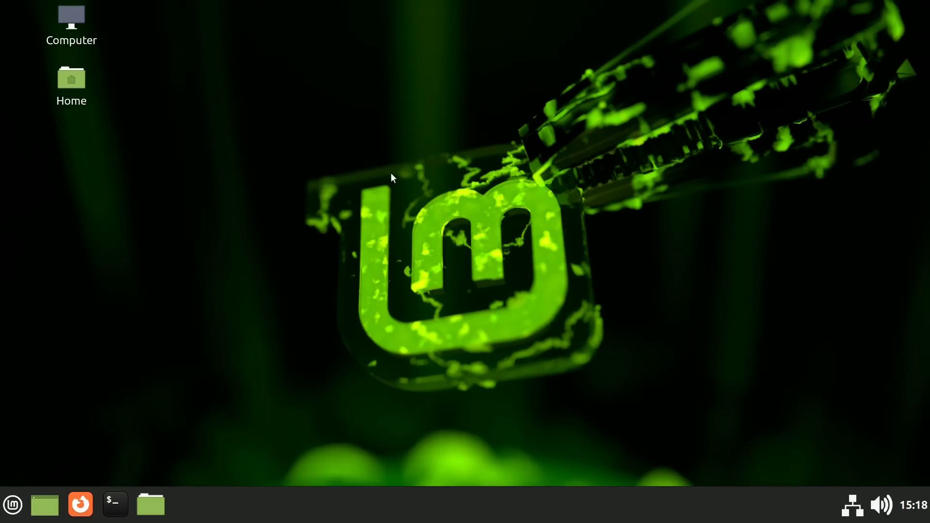
{"action": "left_click", "coordinate": [12, 505]}
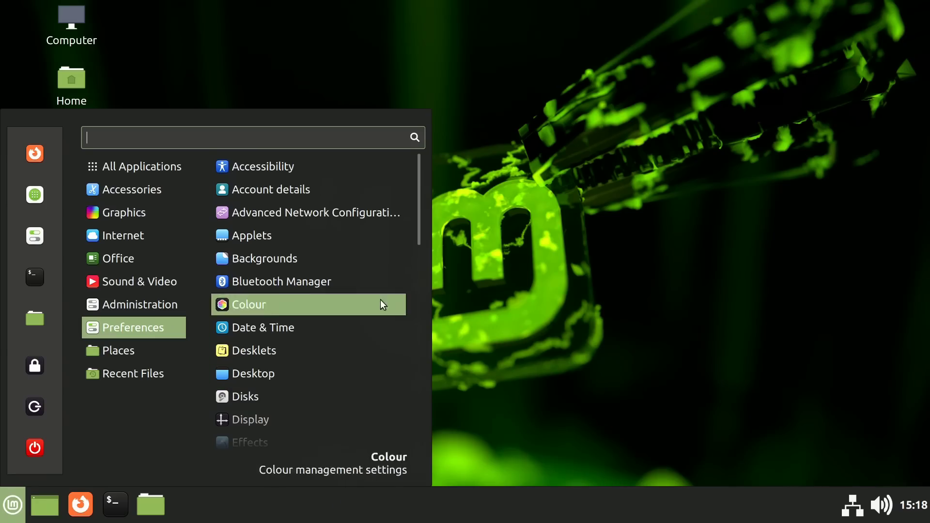
{"action": "left_click_drag", "start_coordinate": [419, 228], "coordinate": [411, 331]}
Drag the Mouse and Touchpad pointer Size slider fully to Larger, then close the settings
{"action": "left_click", "coordinate": [360, 351]}
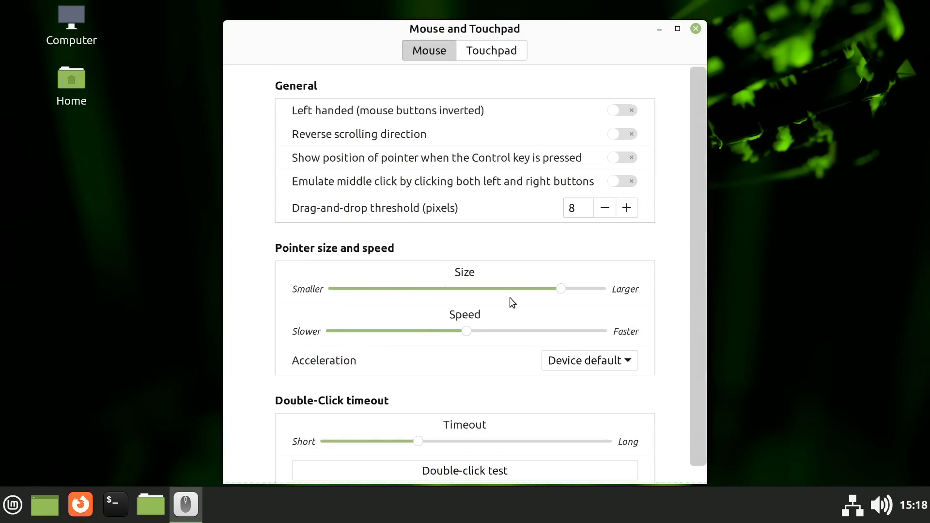
{"action": "left_click_drag", "start_coordinate": [556, 291], "coordinate": [625, 286]}
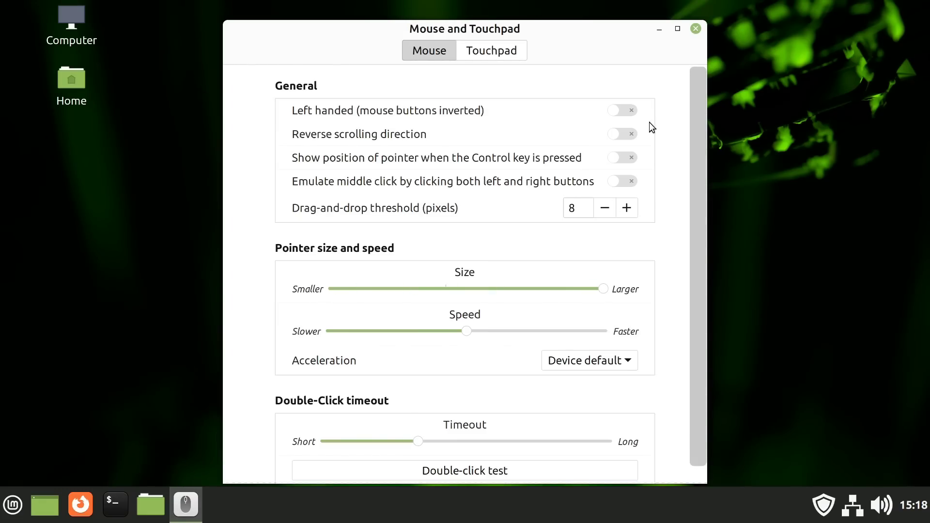
{"action": "left_click", "coordinate": [695, 28]}
Revert the Display monitor scale to 100 %, keep it, and close the window
{"action": "left_click", "coordinate": [13, 505]}
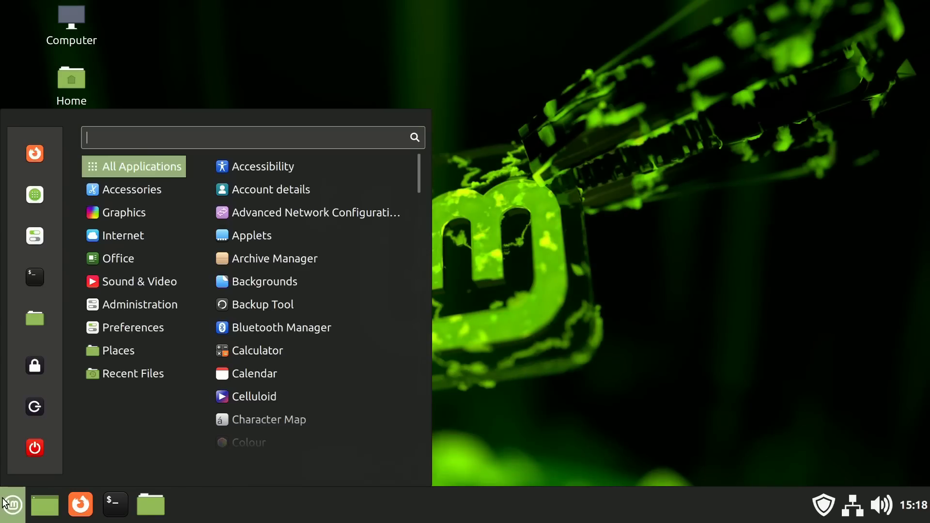
{"action": "mouse_move", "coordinate": [122, 328]}
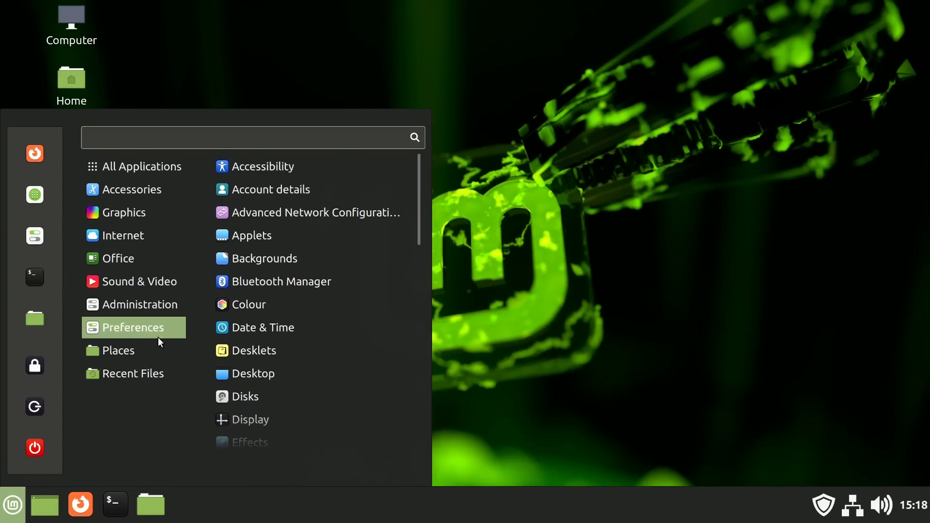
{"action": "left_click", "coordinate": [235, 411]}
{"action": "left_click", "coordinate": [394, 347]}
{"action": "left_click", "coordinate": [574, 443]}
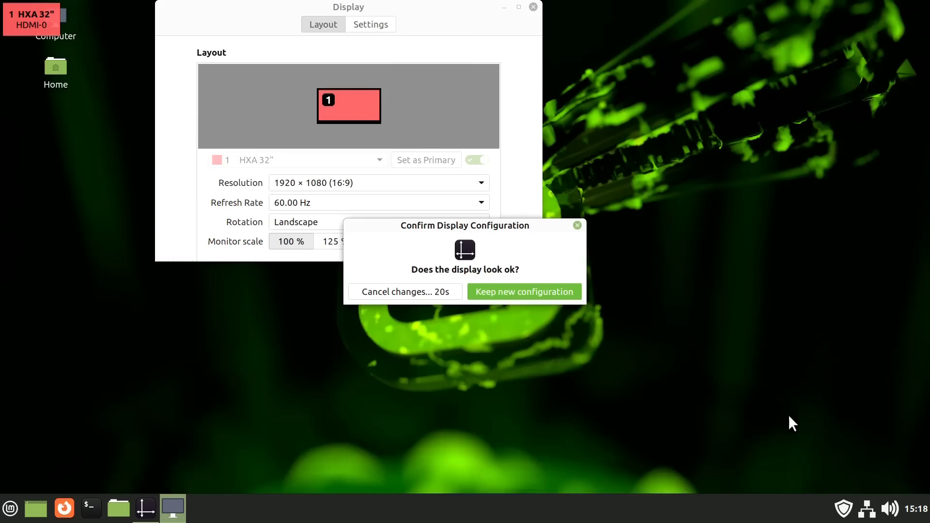
{"action": "left_click", "coordinate": [511, 289]}
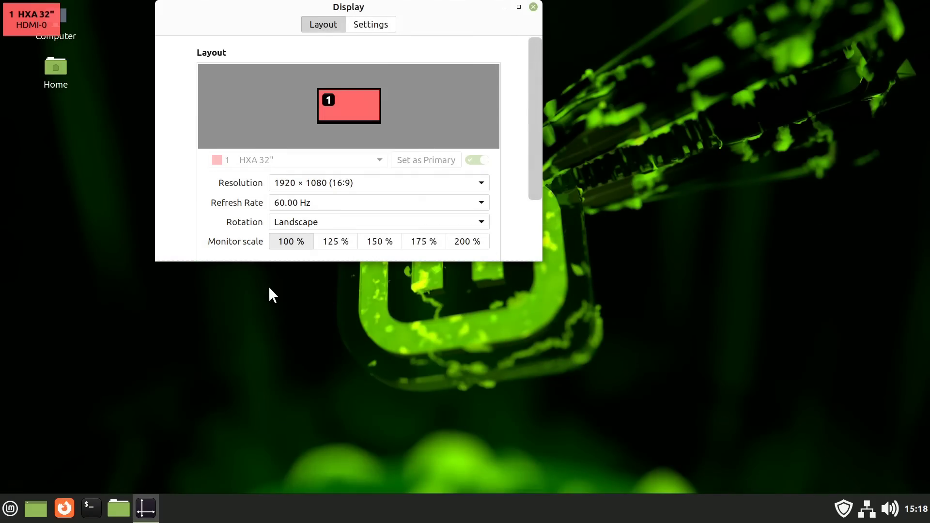
{"action": "left_click", "coordinate": [533, 7]}
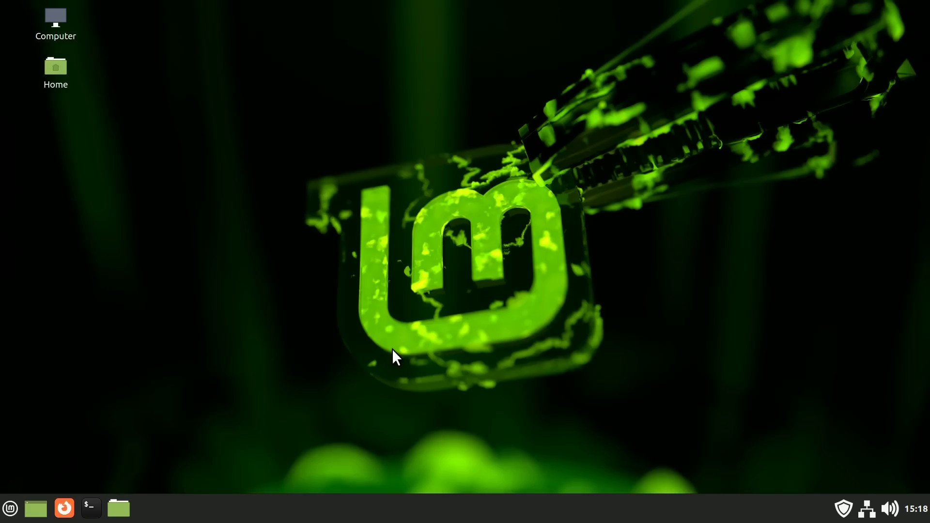
Increase the Font Selection text scaling factor from 1.0 to 1.2 and close the window
{"action": "left_click", "coordinate": [8, 515]}
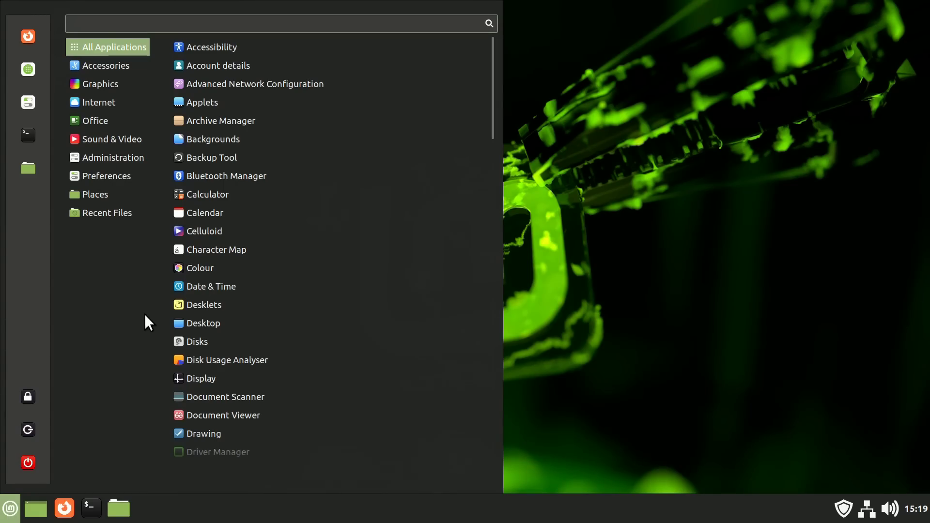
{"action": "mouse_move", "coordinate": [117, 177]}
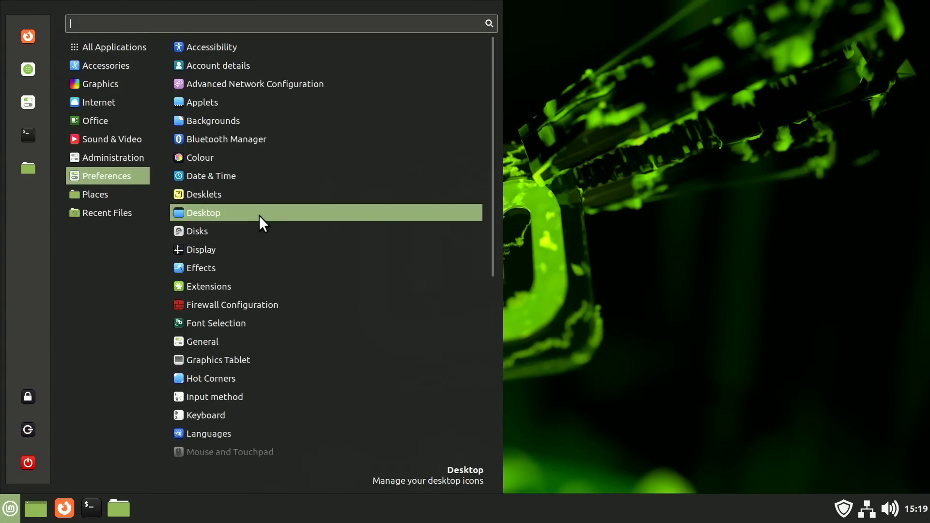
{"action": "left_click", "coordinate": [260, 321]}
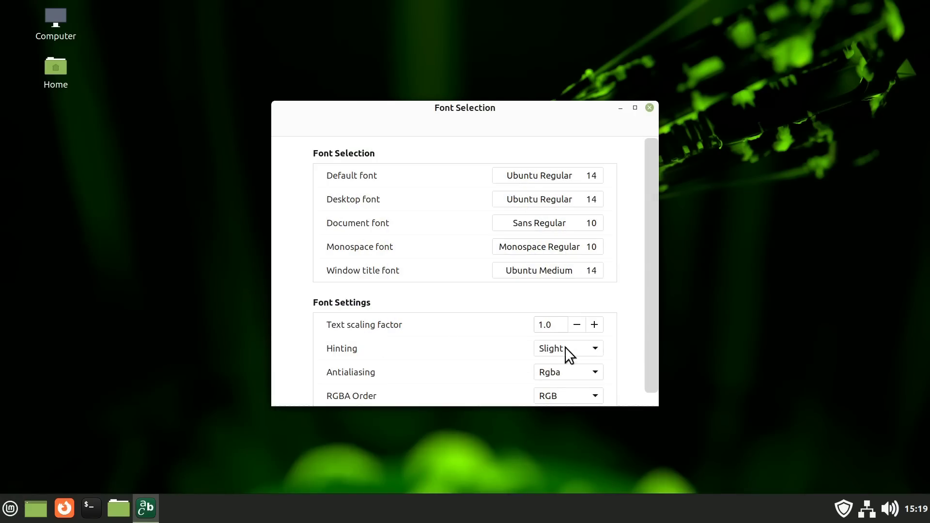
{"action": "left_click", "coordinate": [595, 324]}
{"action": "left_click", "coordinate": [595, 324]}
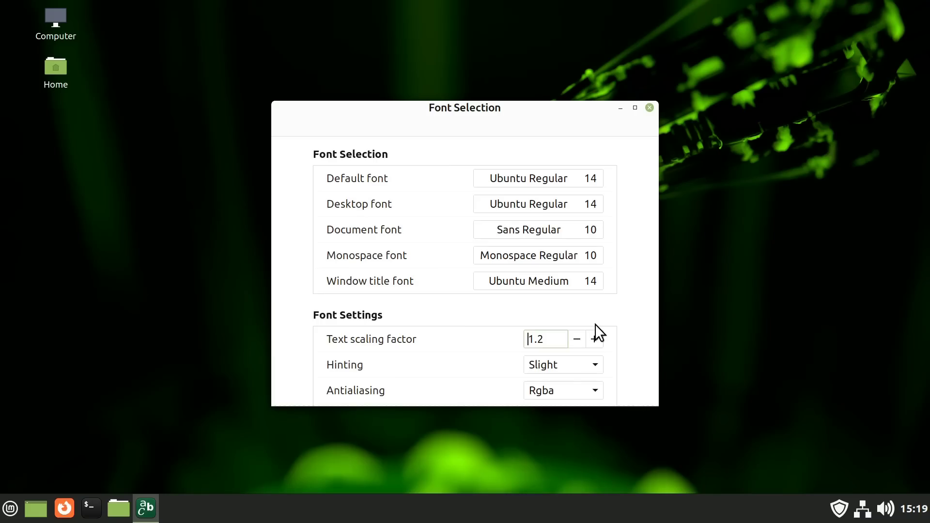
{"action": "left_click", "coordinate": [650, 107]}
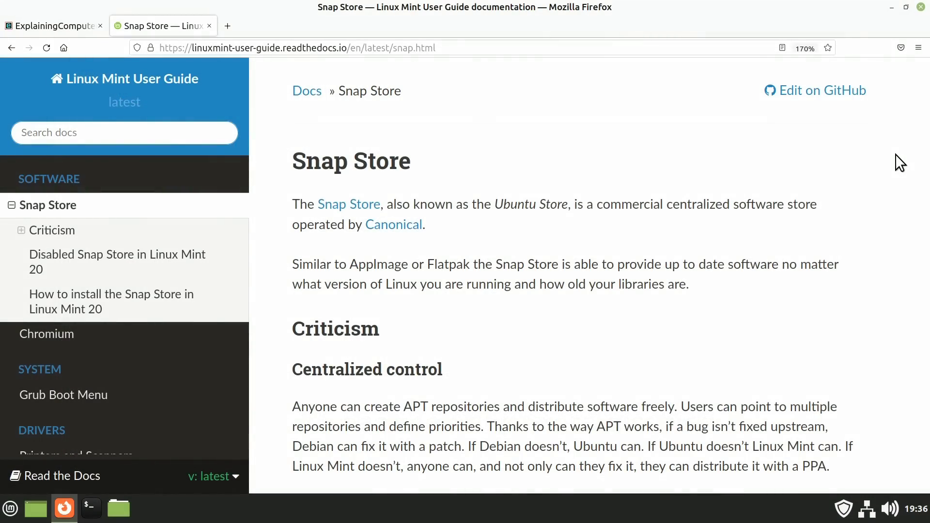
Scroll the Linux Mint 21 download page to the MATE Edition, then minimize Firefox
{"action": "left_click_drag", "start_coordinate": [927, 126], "coordinate": [904, 471]}
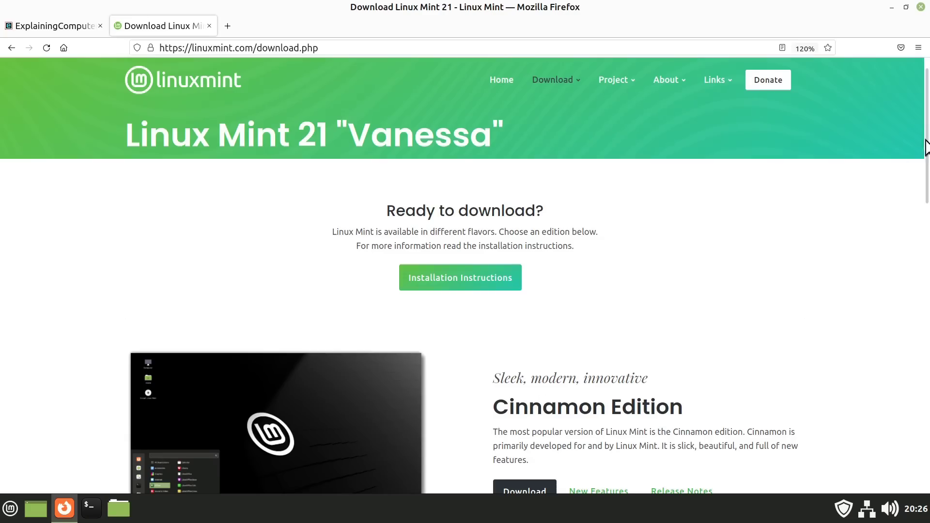
{"action": "left_click_drag", "start_coordinate": [923, 138], "coordinate": [926, 296]}
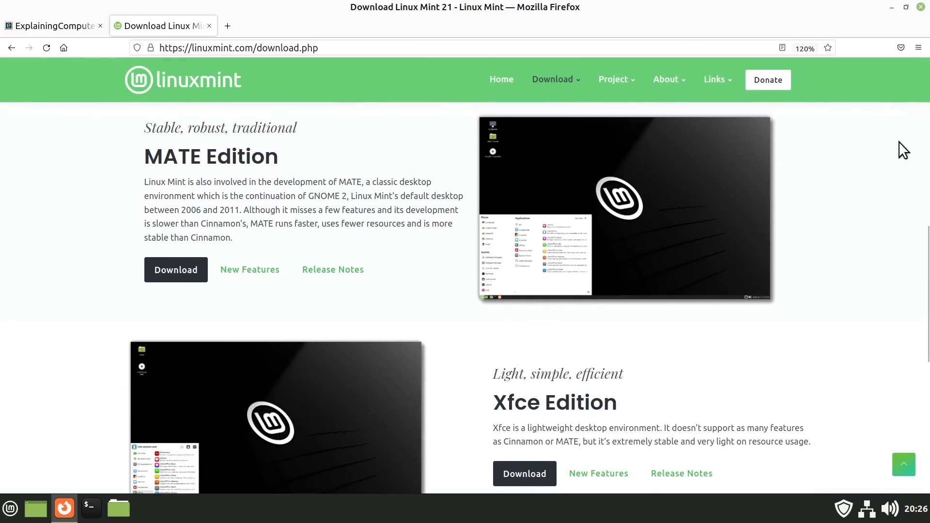
{"action": "left_click", "coordinate": [892, 7]}
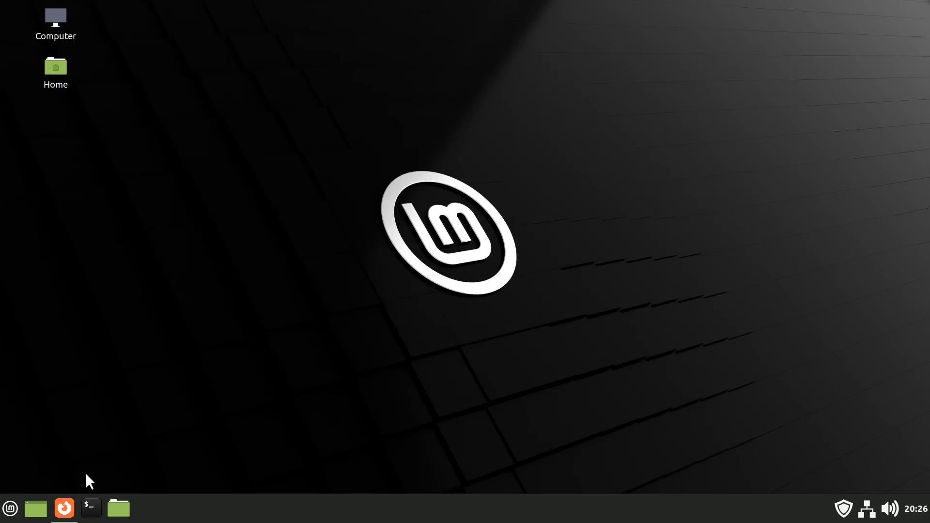
Open the MATE menu and view the Office, Accessories, then Internet categories
{"action": "left_click", "coordinate": [10, 509]}
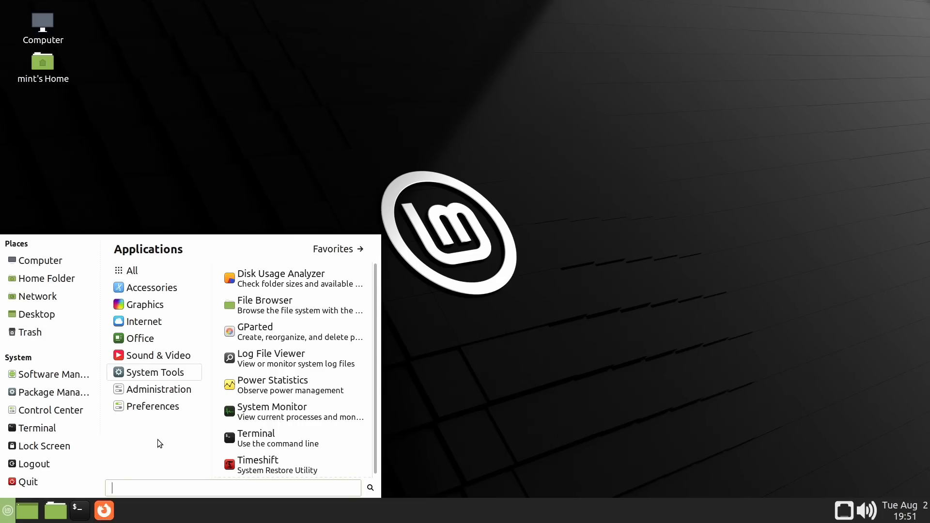
{"action": "left_click", "coordinate": [153, 341]}
{"action": "left_click", "coordinate": [154, 289]}
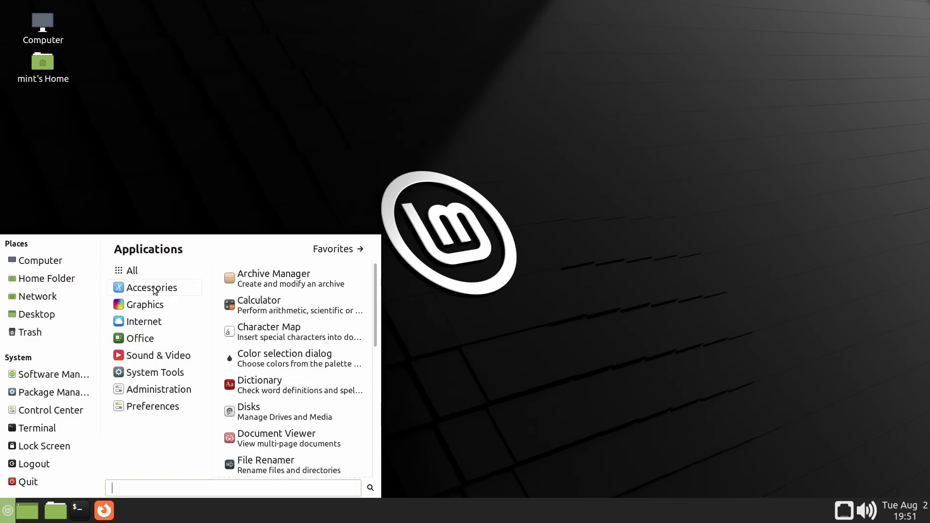
{"action": "left_click", "coordinate": [149, 323]}
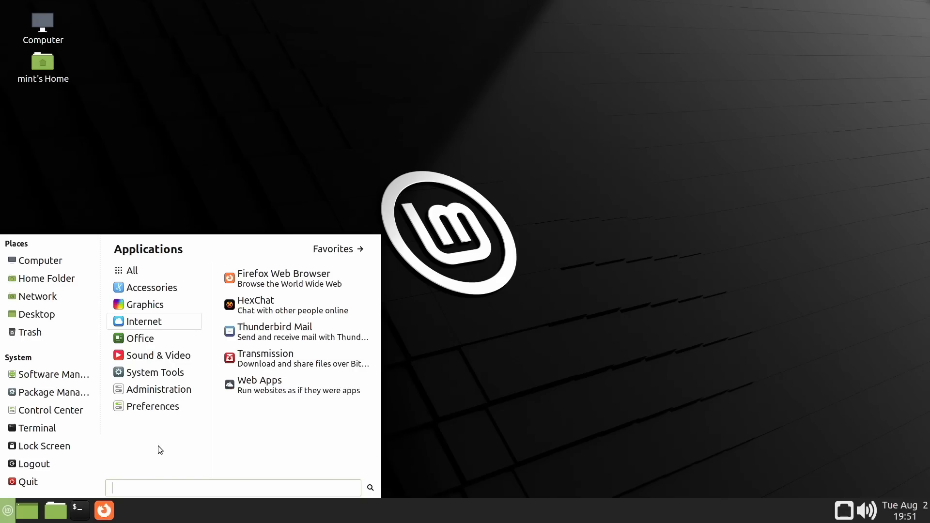
View Displays from the Control Center, then close Monitor Preferences and the Control Center
{"action": "left_click", "coordinate": [62, 411]}
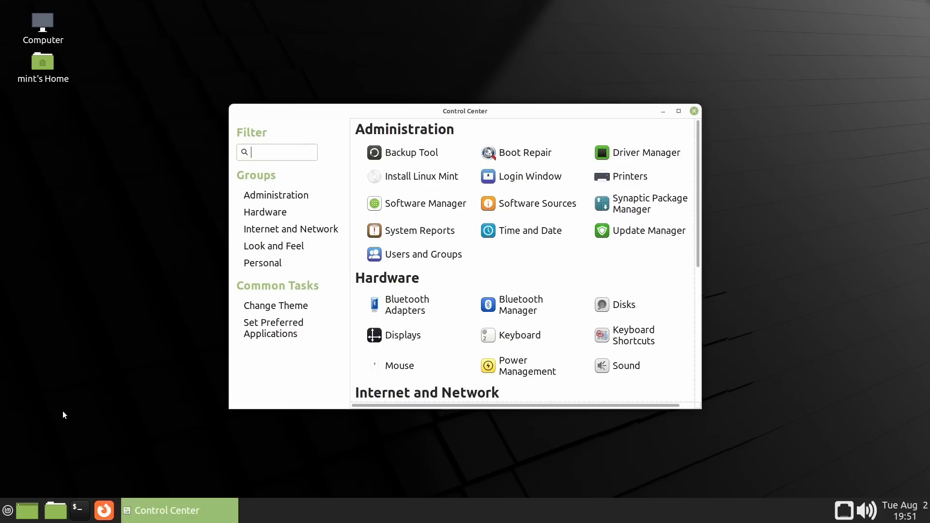
{"action": "left_click", "coordinate": [420, 335]}
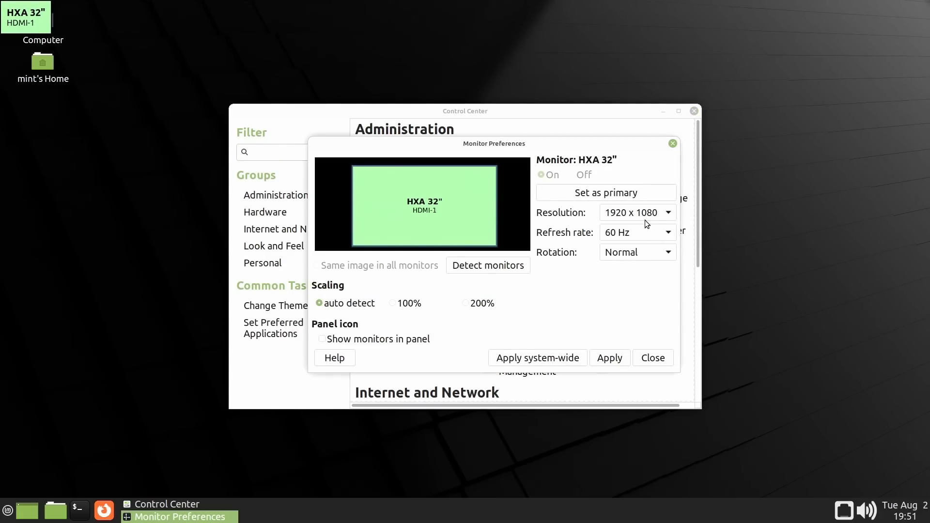
{"action": "left_click", "coordinate": [672, 144]}
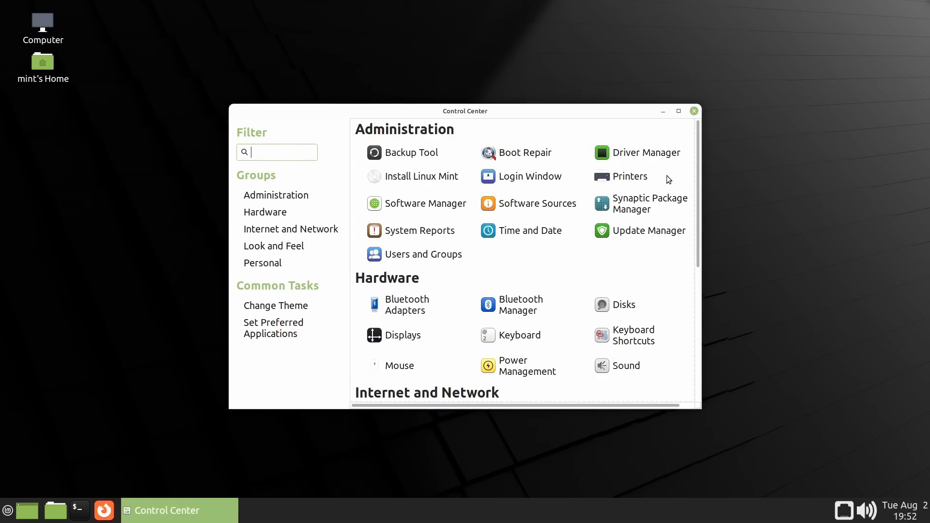
{"action": "left_click", "coordinate": [695, 112]}
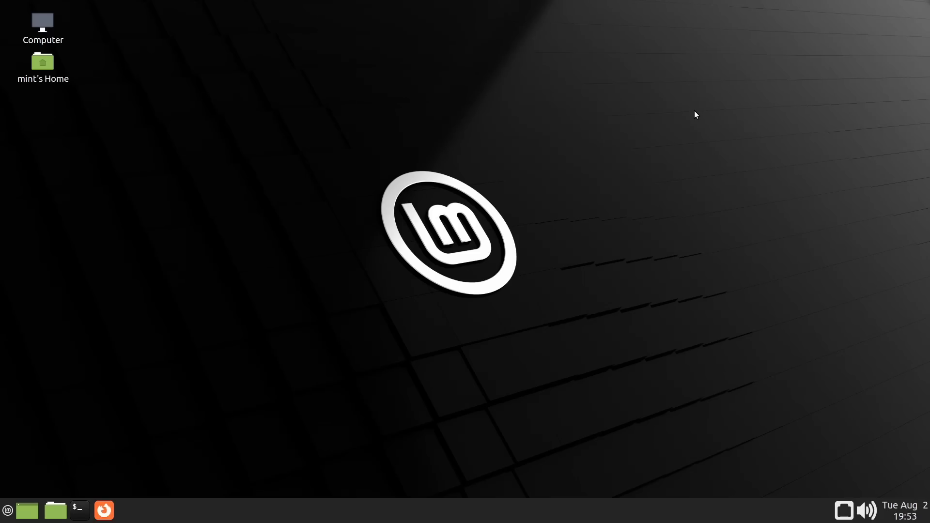
{"action": "left_click", "coordinate": [7, 513]}
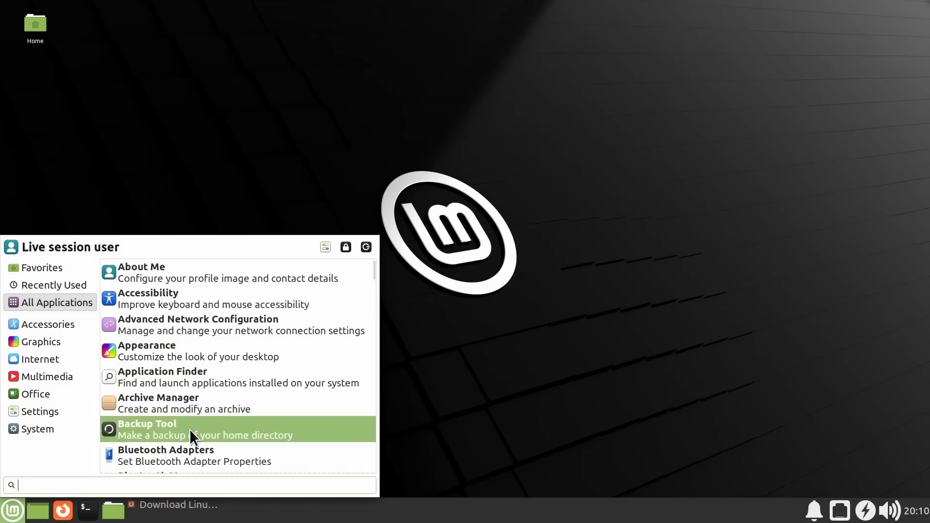
{"action": "left_click", "coordinate": [52, 325]}
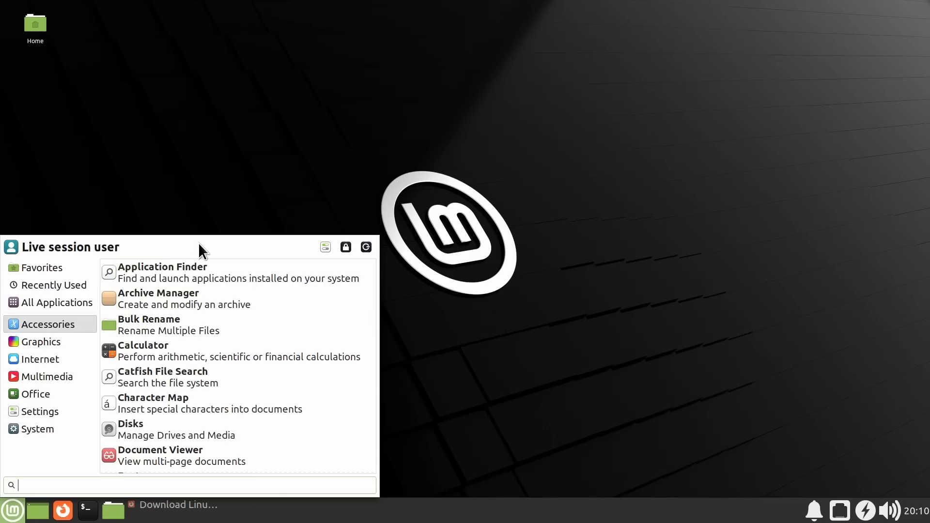
{"action": "left_click", "coordinate": [436, 331]}
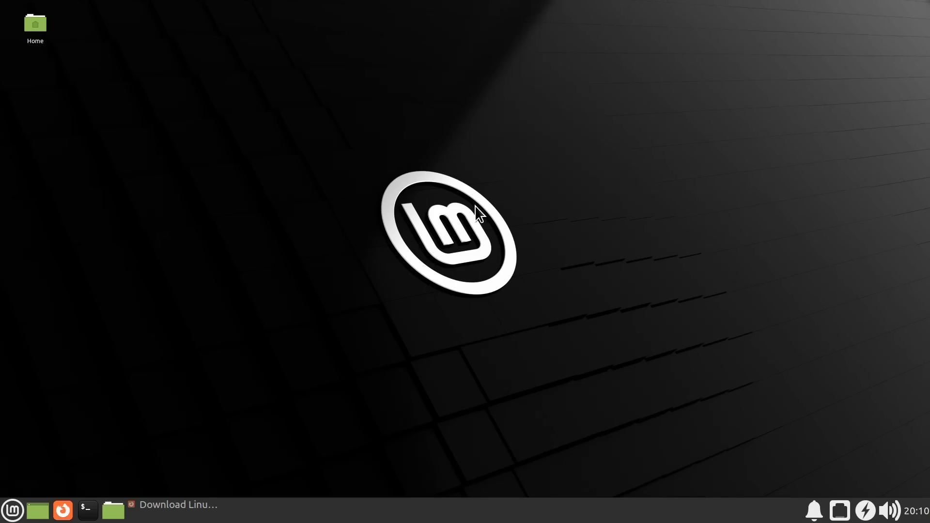
Open the Xfce application menu from the panel's Menu button
{"action": "left_click", "coordinate": [12, 511]}
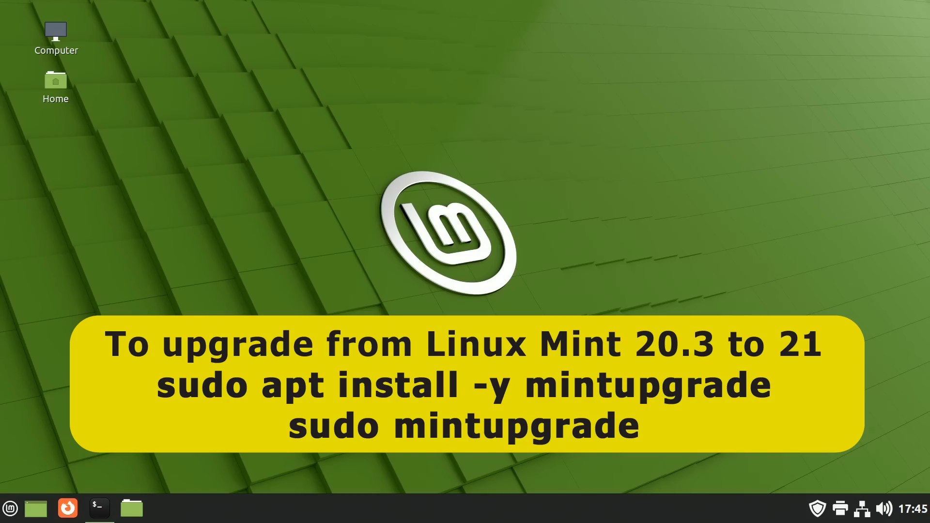
Install mintupgrade with 'sudo apt install -y mintupgrade', then launch it via 'sudo mintupgrade'
{"action": "left_click", "coordinate": [99, 507]}
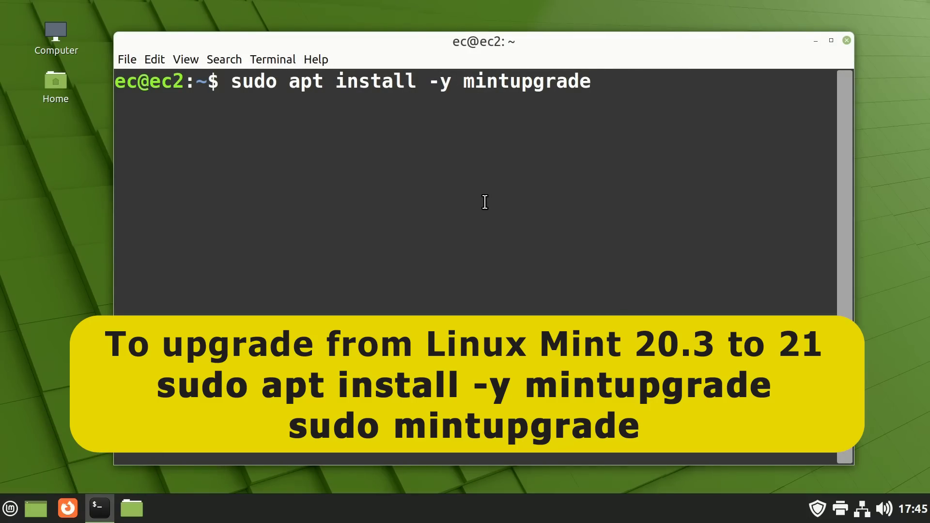
{"action": "key", "text": "Return"}
{"action": "type", "text": "sudo mintupgrade"}
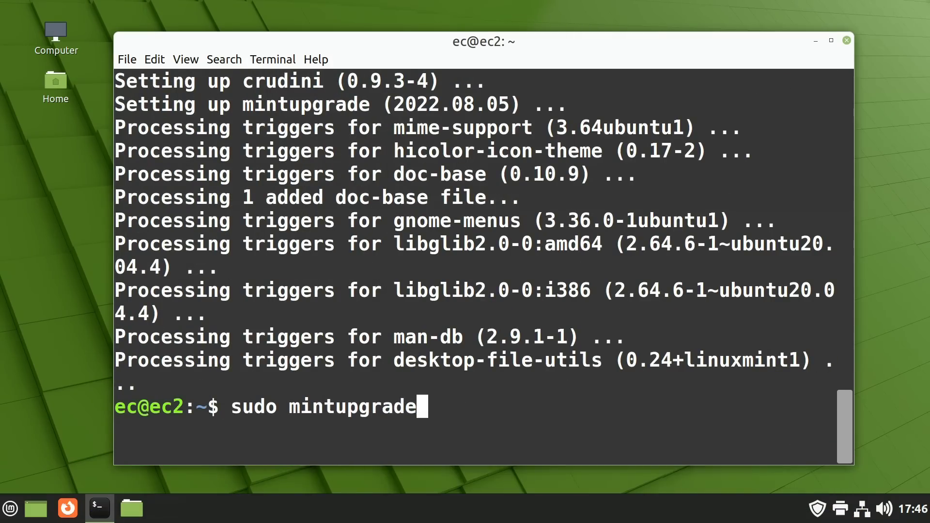
{"action": "key", "text": "Return"}
Start the Mint 21 upgrade and pass the preparation checks, downgrading foreign packages and accepting orphans
{"action": "left_click", "coordinate": [815, 41]}
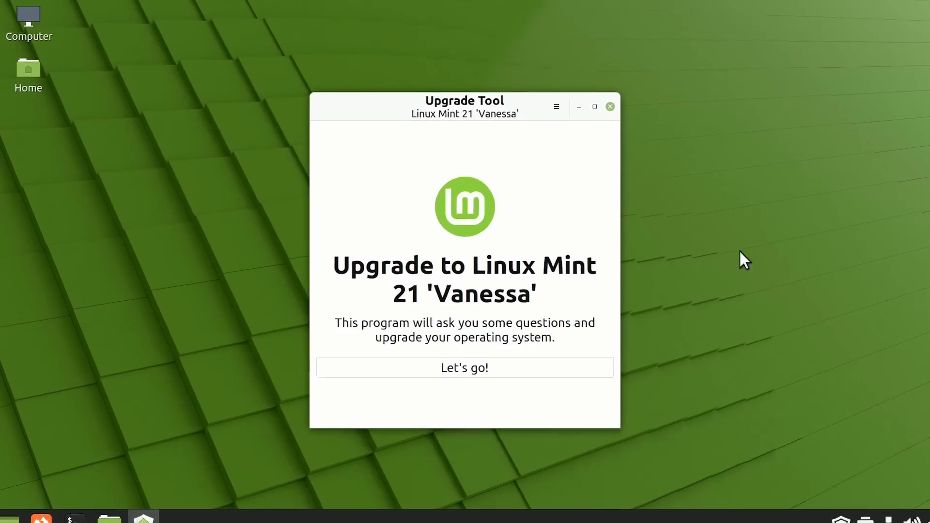
{"action": "left_click", "coordinate": [485, 361]}
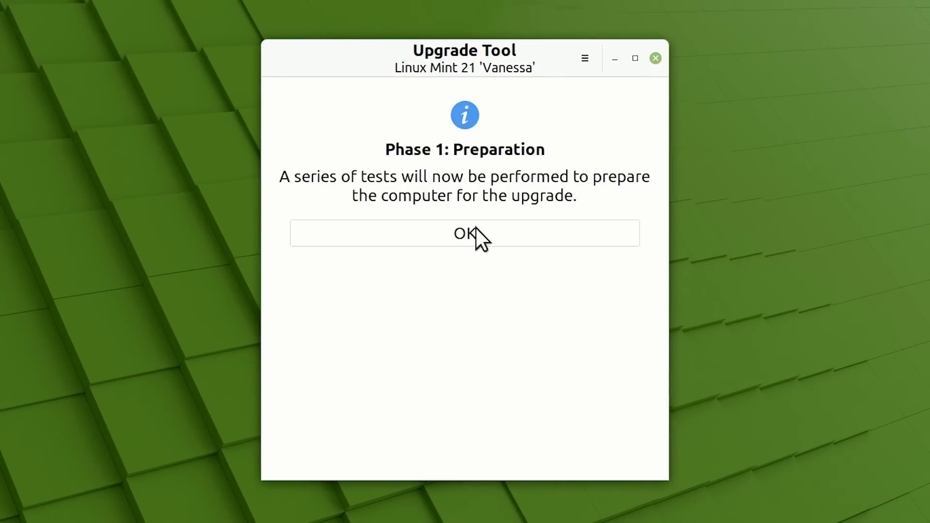
{"action": "left_click", "coordinate": [476, 233]}
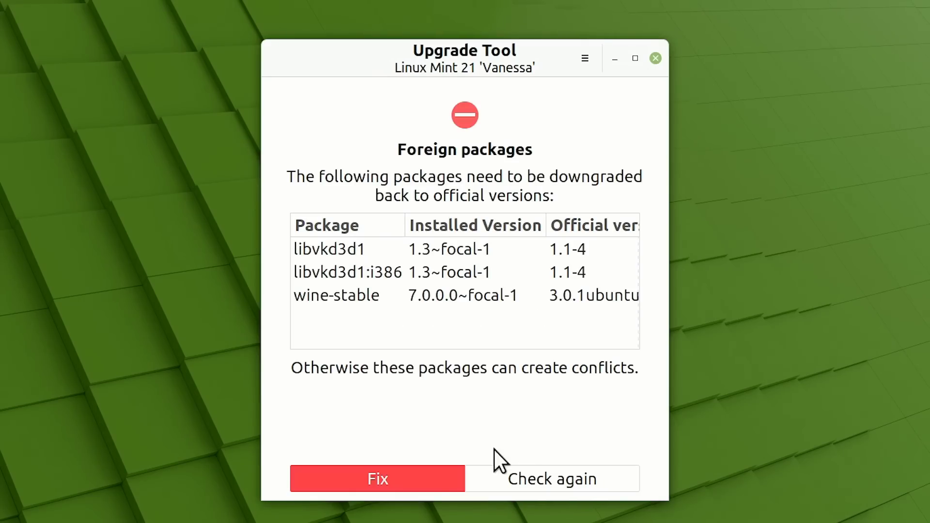
{"action": "left_click", "coordinate": [408, 477]}
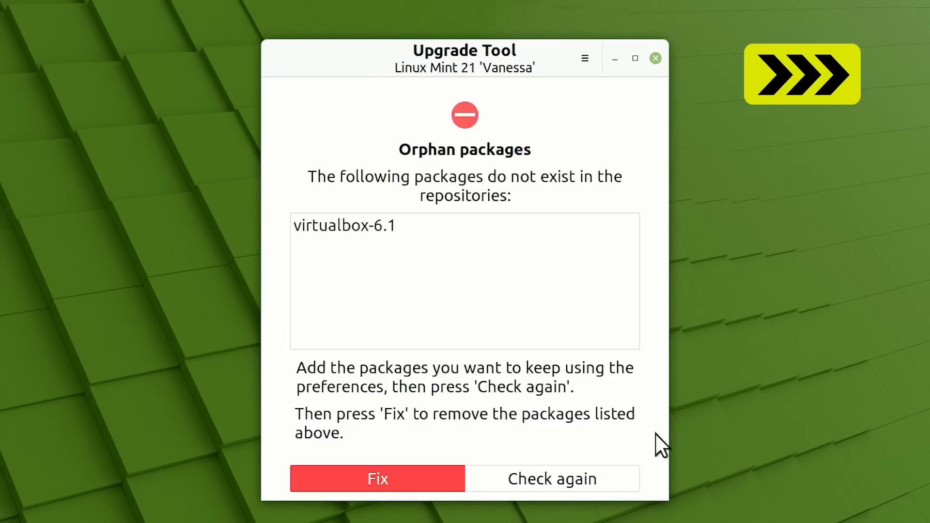
{"action": "left_click", "coordinate": [387, 478]}
Accept the upgrade simulation, download the packages and begin the Phase 3 system upgrade
{"action": "left_click", "coordinate": [465, 232]}
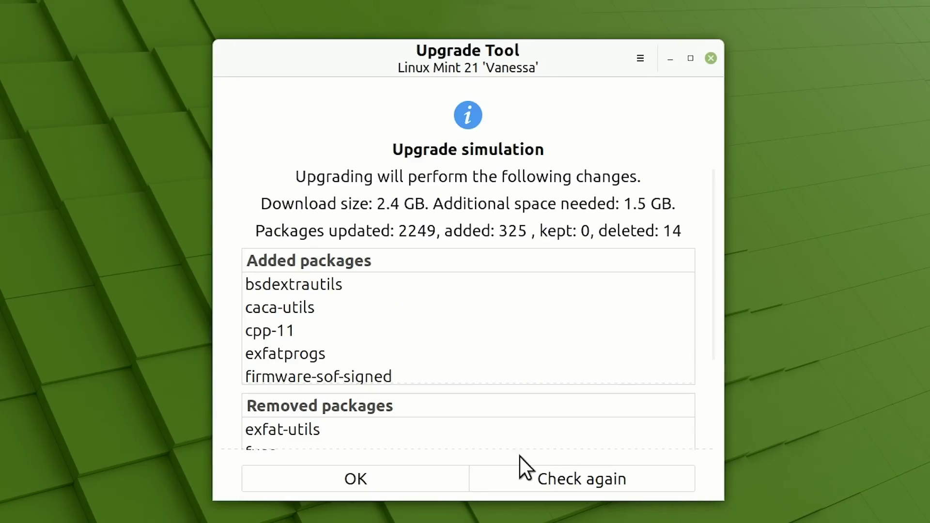
{"action": "left_click", "coordinate": [356, 486]}
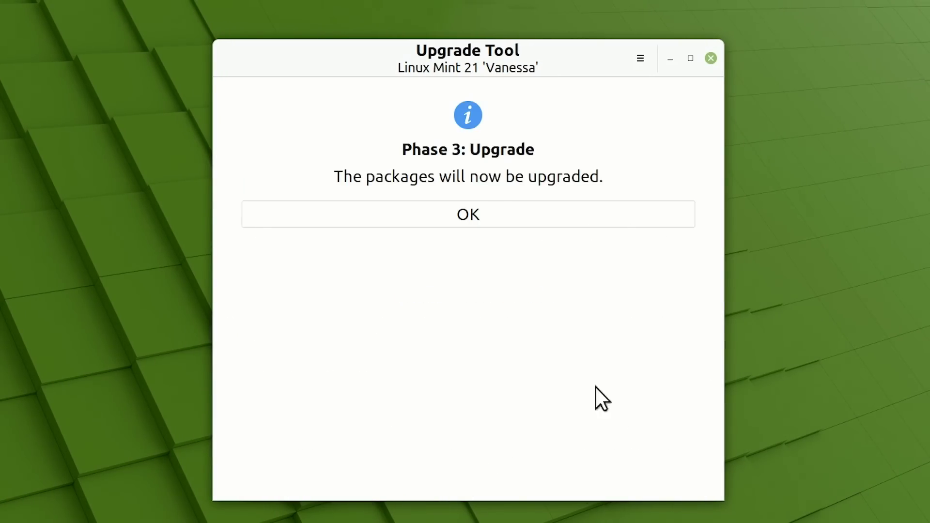
{"action": "left_click", "coordinate": [467, 213]}
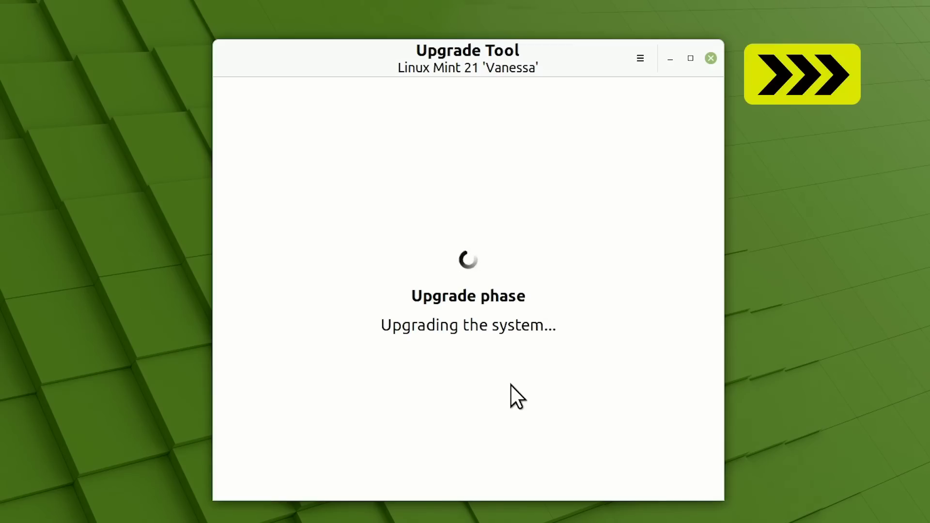